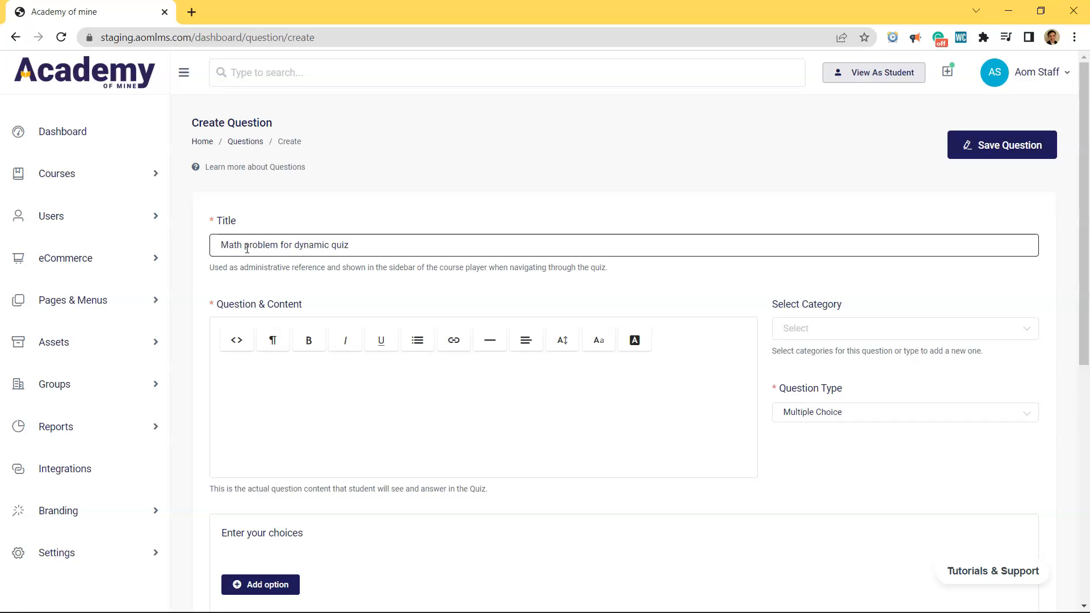
# Insert the quiz owner's first name before "dynamic quiz" in the title, and enter "2+2 =" in bold as the question content.
pyautogui.click(300, 245)
pyautogui.write("Jonathan's")
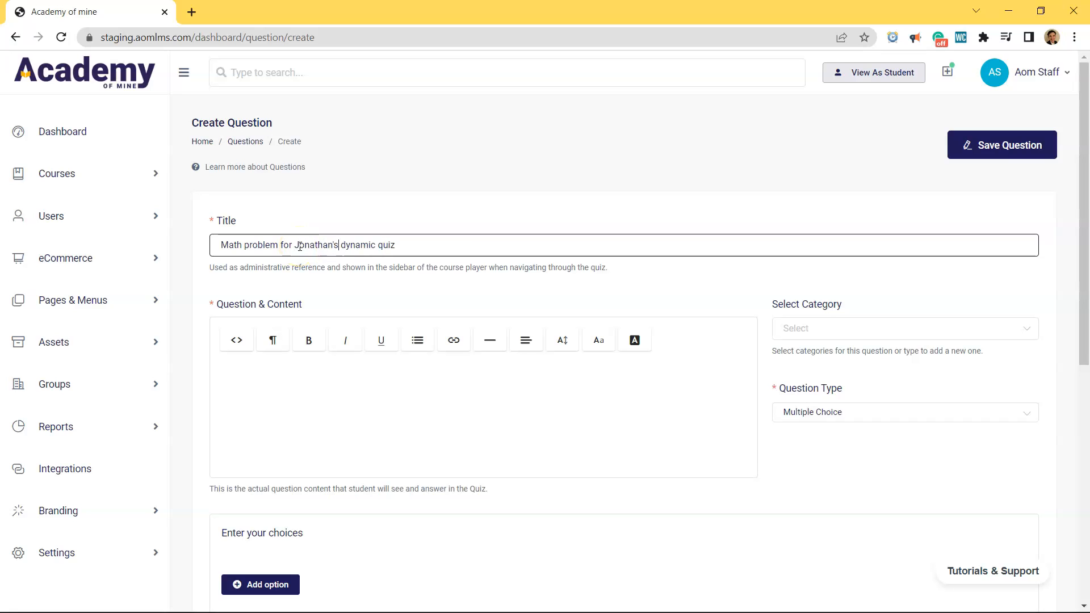
pyautogui.click(322, 378)
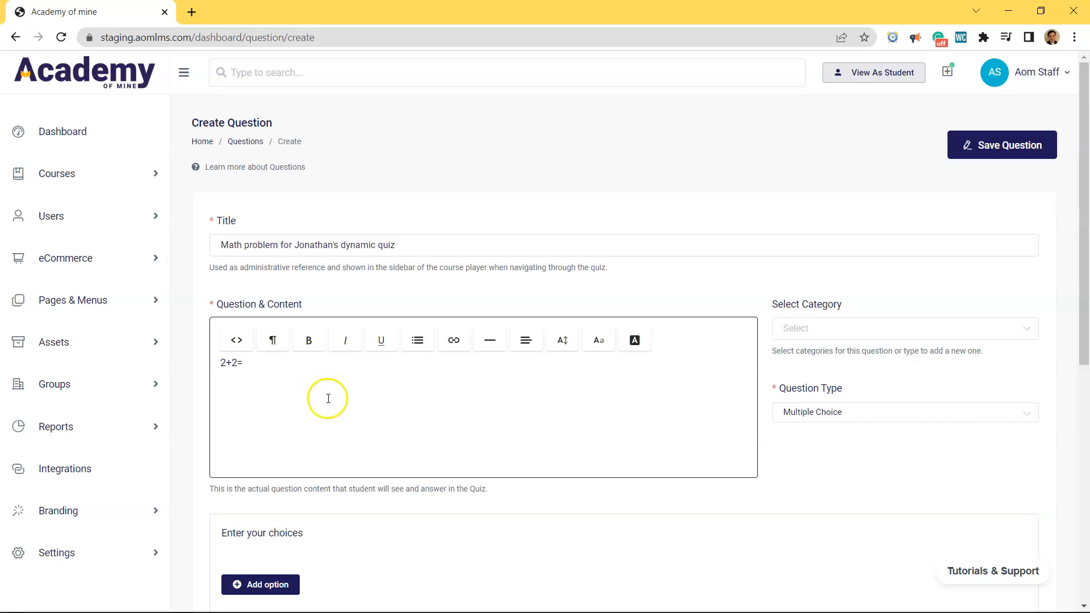
pyautogui.hotkey('ctrl', 'a')
pyautogui.click(308, 343)
pyautogui.click(234, 362)
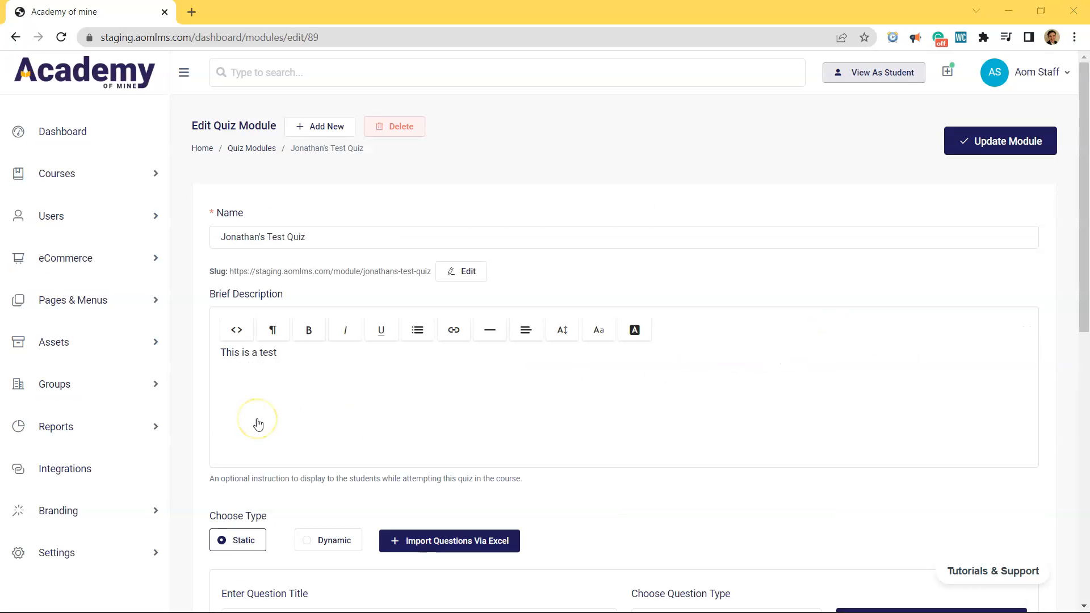
# Add the existing question "gh" to the static quiz module and place it second in the question order.
pyautogui.scroll(-8, 258, 425)
pyautogui.moveTo(293, 330)
pyautogui.mouseDown()
pyautogui.moveTo(280, 304)
pyautogui.moveTo(278, 343)
pyautogui.mouseUp()
pyautogui.click(328, 262)
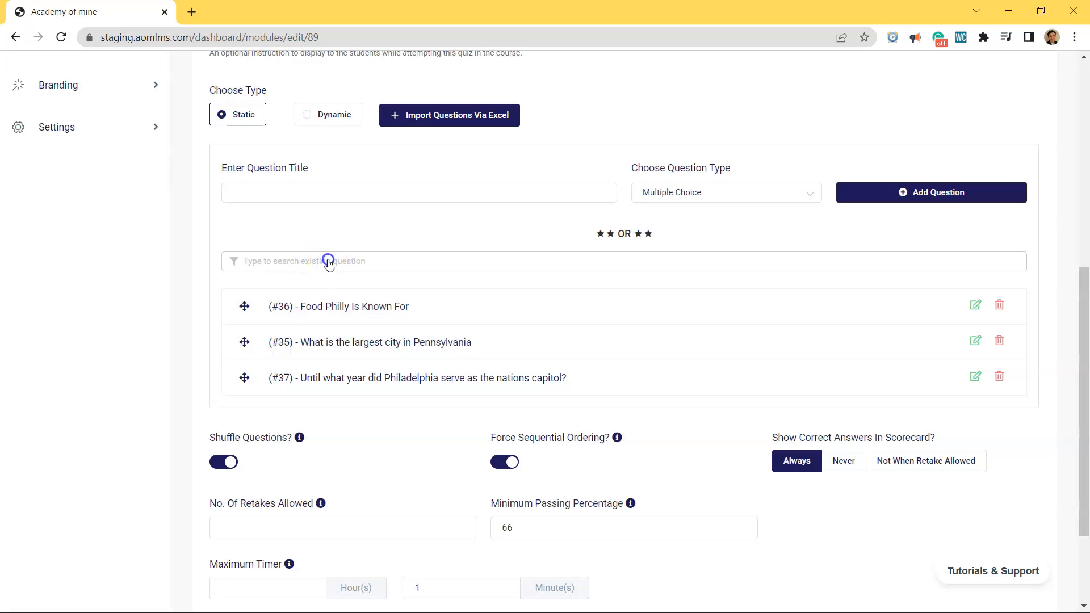
pyautogui.write('g')
pyautogui.click(321, 348)
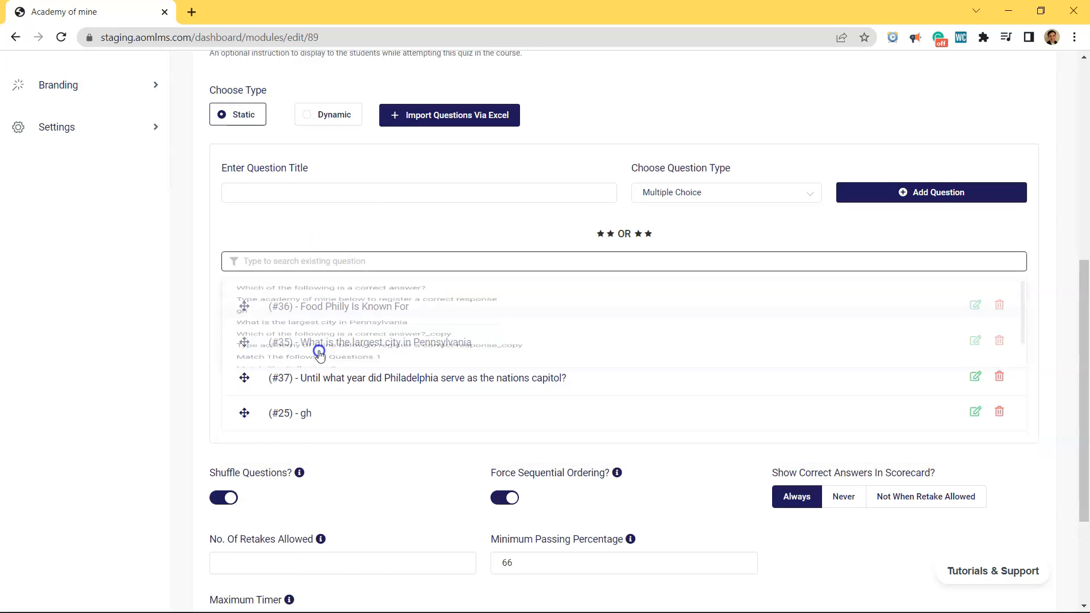
pyautogui.moveTo(336, 380); pyautogui.dragTo(340, 428)
pyautogui.moveTo(339, 341); pyautogui.dragTo(329, 392)
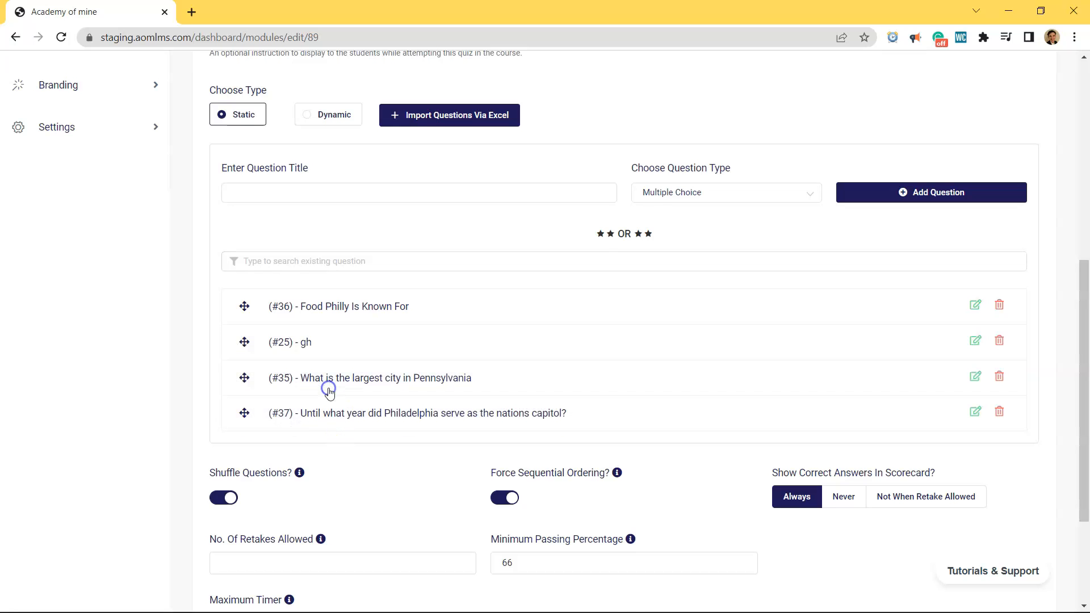
# Switch the quiz to the Dynamic type and add the category "Dynamic Quiz bank 1" with 9 questions.
pyautogui.scroll(3, 329, 340)
pyautogui.click(338, 257)
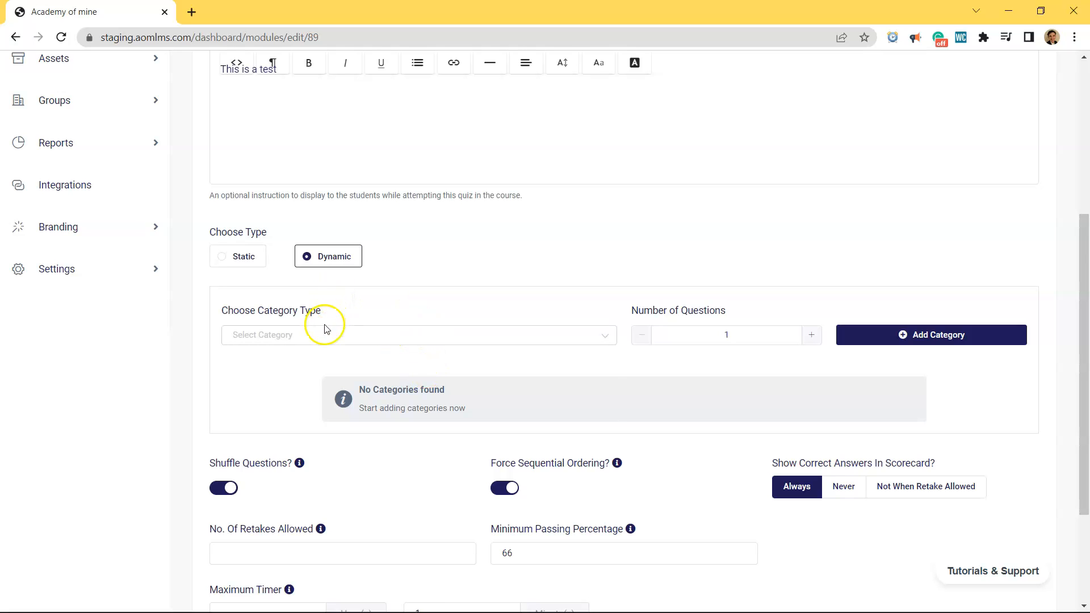
pyautogui.click(326, 330)
pyautogui.click(326, 443)
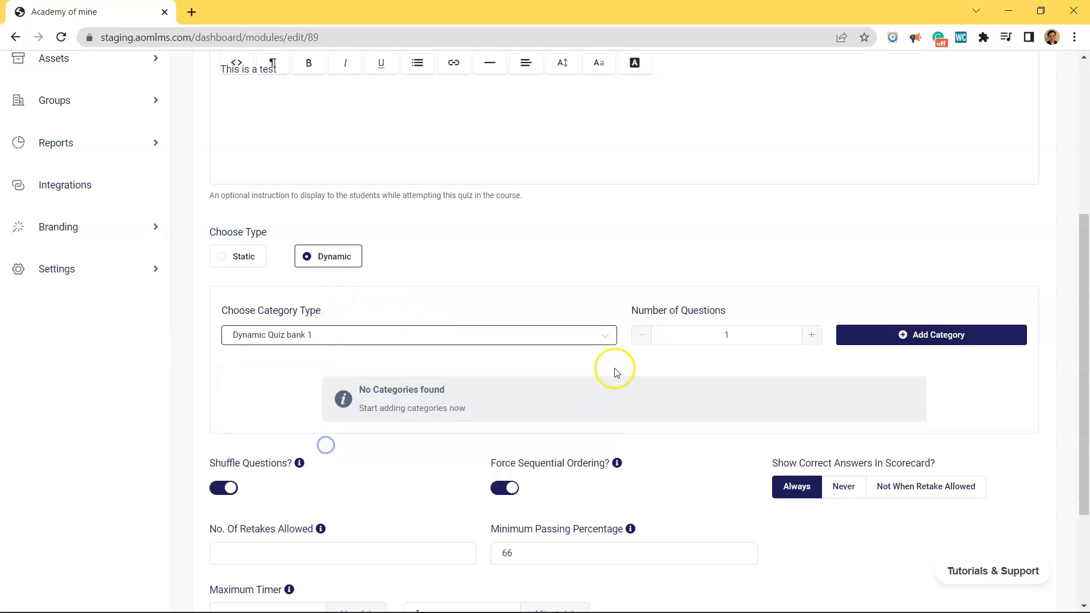
pyautogui.click(733, 335)
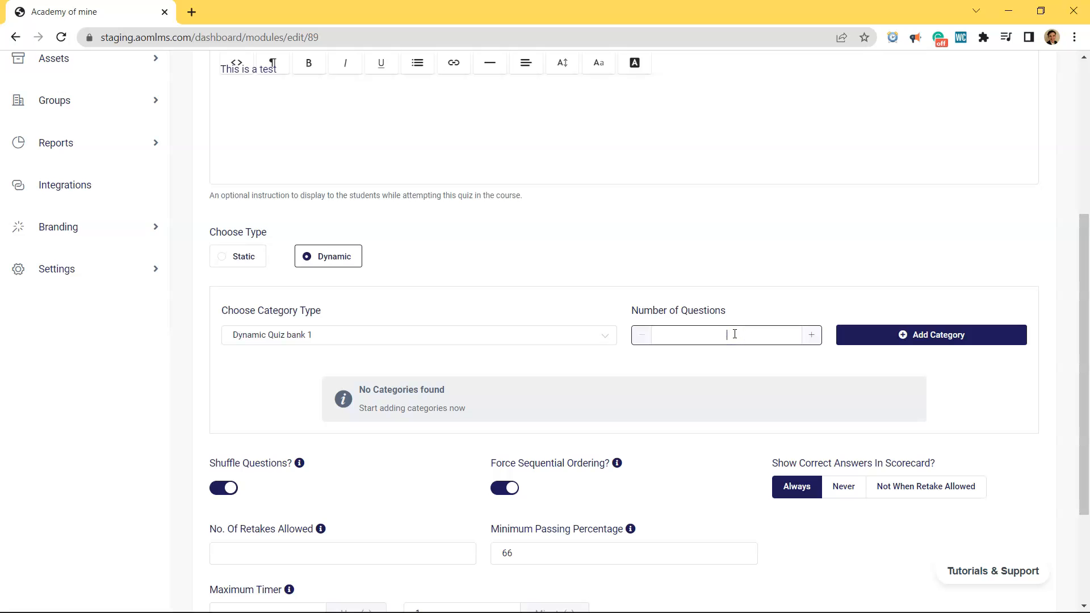
pyautogui.write('9')
pyautogui.scroll(1, 851, 352)
pyautogui.click(872, 404)
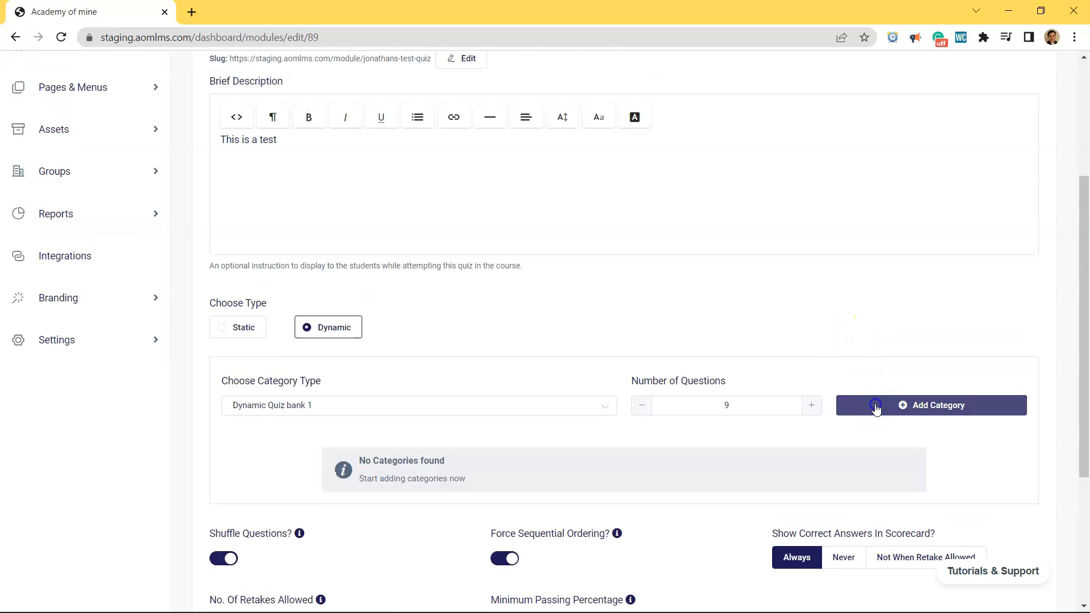
pyautogui.scroll(-1, 806, 409)
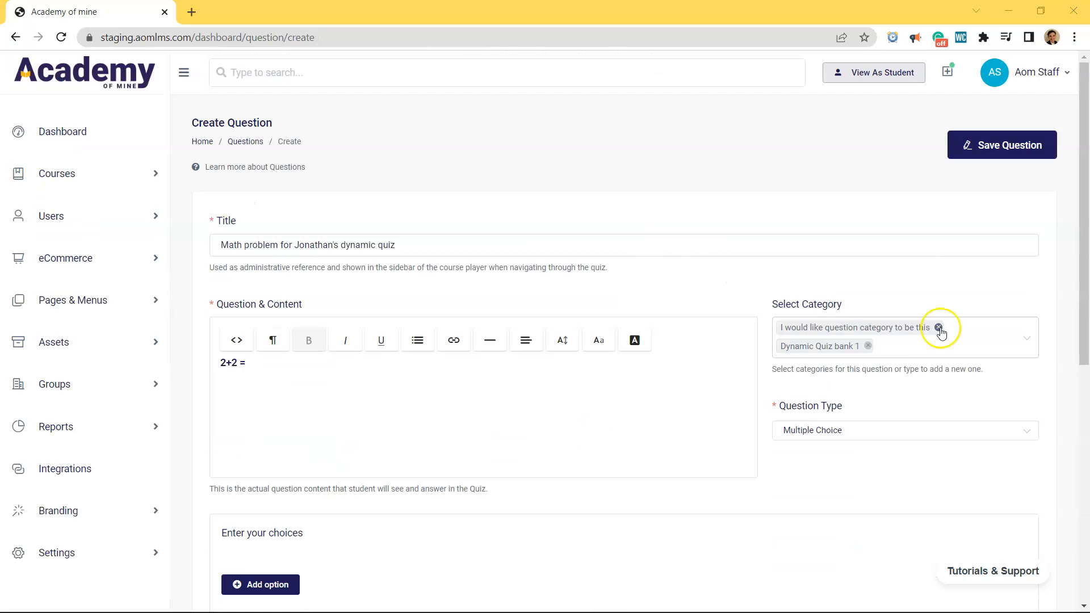
# Replace the math question's categories with a new one, "I would like my category to be this", plus "Dynamic Quiz bank 1".
pyautogui.click(939, 328)
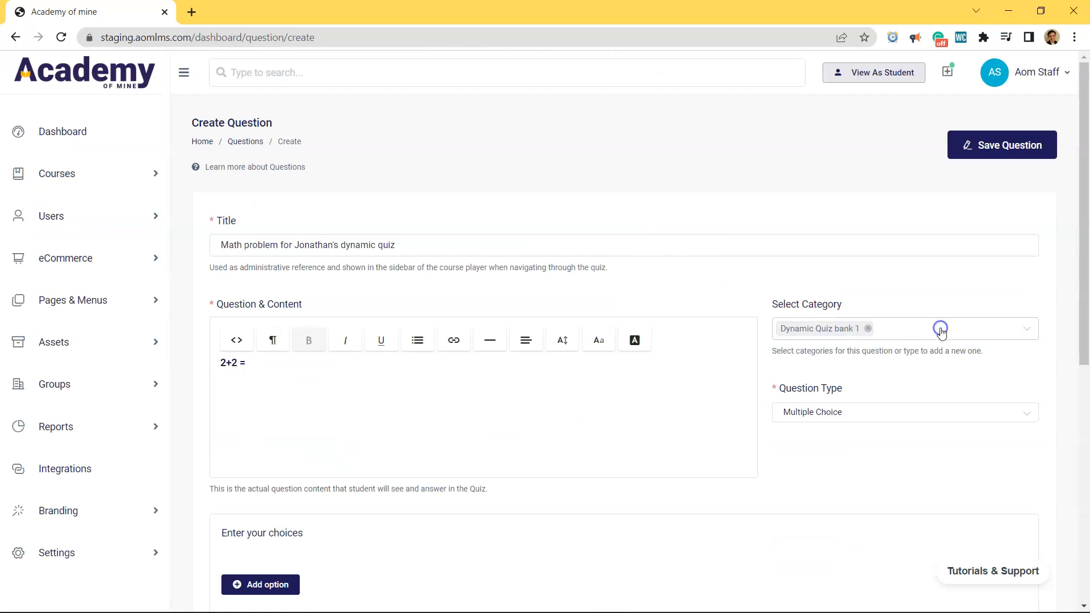
pyautogui.click(869, 330)
pyautogui.click(849, 327)
pyautogui.write('ld like my category to be this')
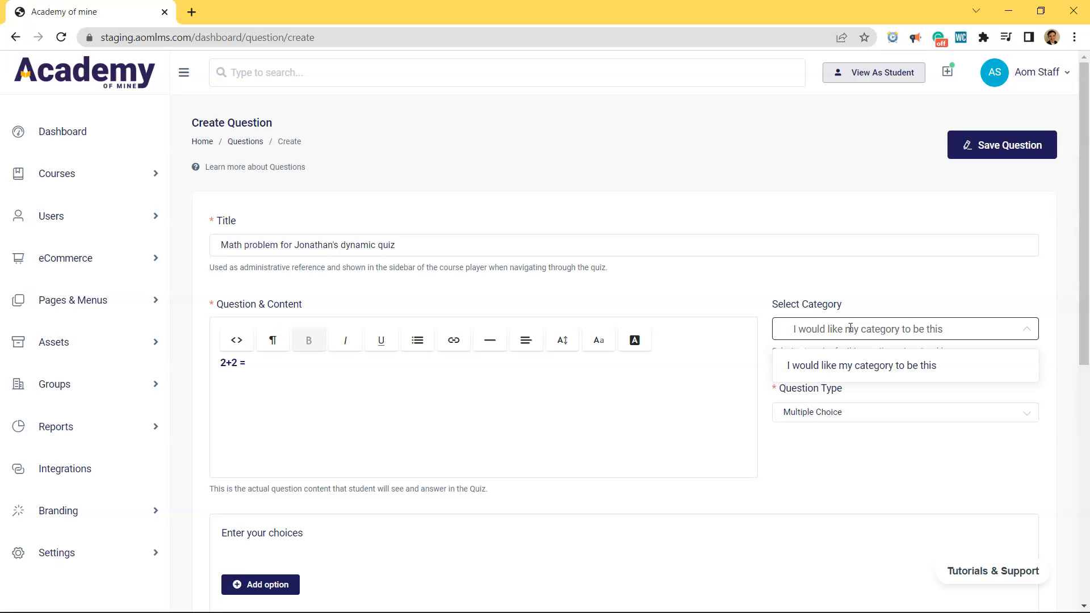
pyautogui.click(856, 364)
pyautogui.click(845, 438)
pyautogui.click(929, 267)
# Set the question type to Multiple Choice and add the answer choice 4, marked as correct.
pyautogui.scroll(-4, 795, 236)
pyautogui.click(821, 220)
pyautogui.click(819, 250)
pyautogui.click(264, 372)
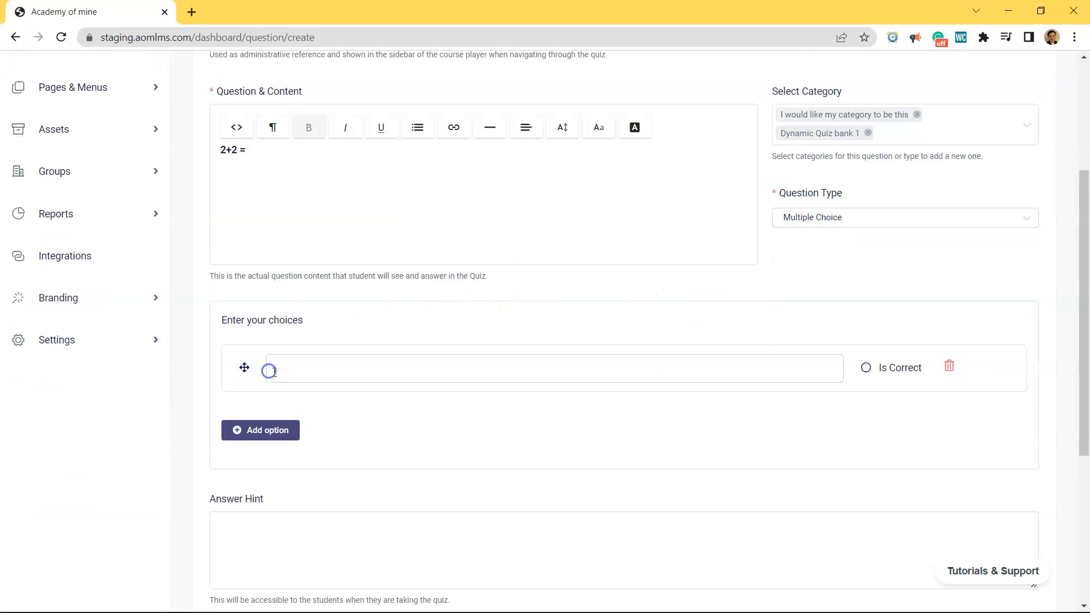
pyautogui.click(279, 430)
pyautogui.click(869, 368)
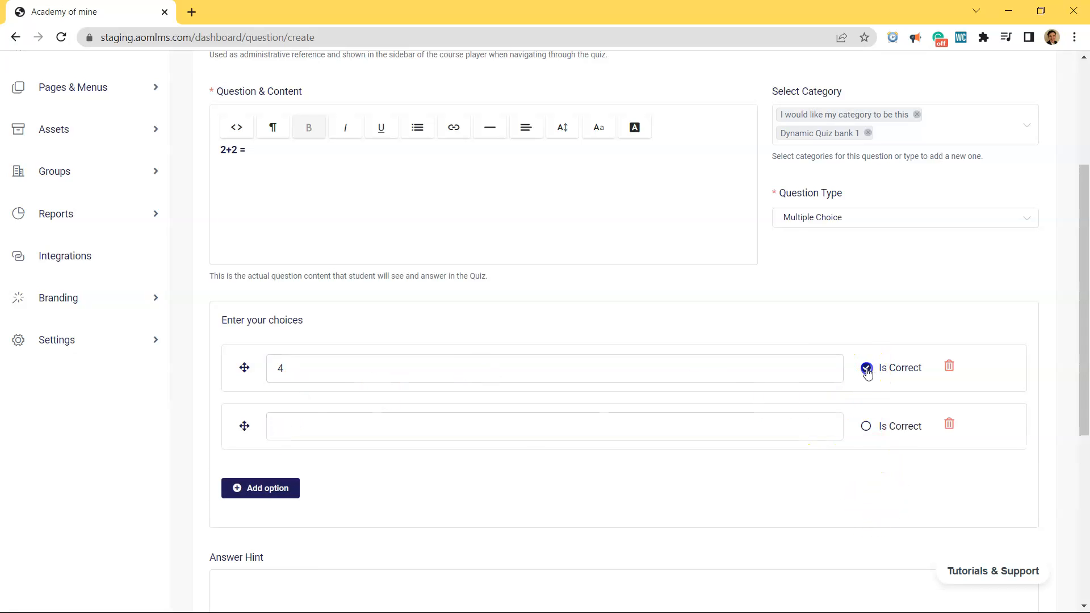
# Fill in the incorrect answer choices 7, 44 and 5 for the math question.
pyautogui.click(472, 427)
pyautogui.write('four')
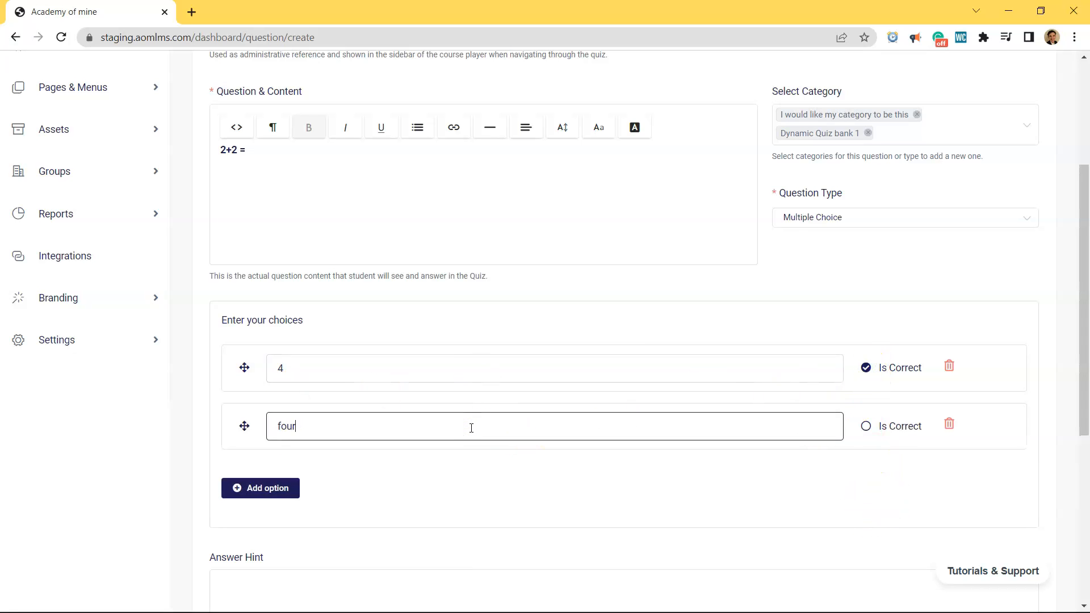
pyautogui.click(268, 487)
pyautogui.click(311, 476)
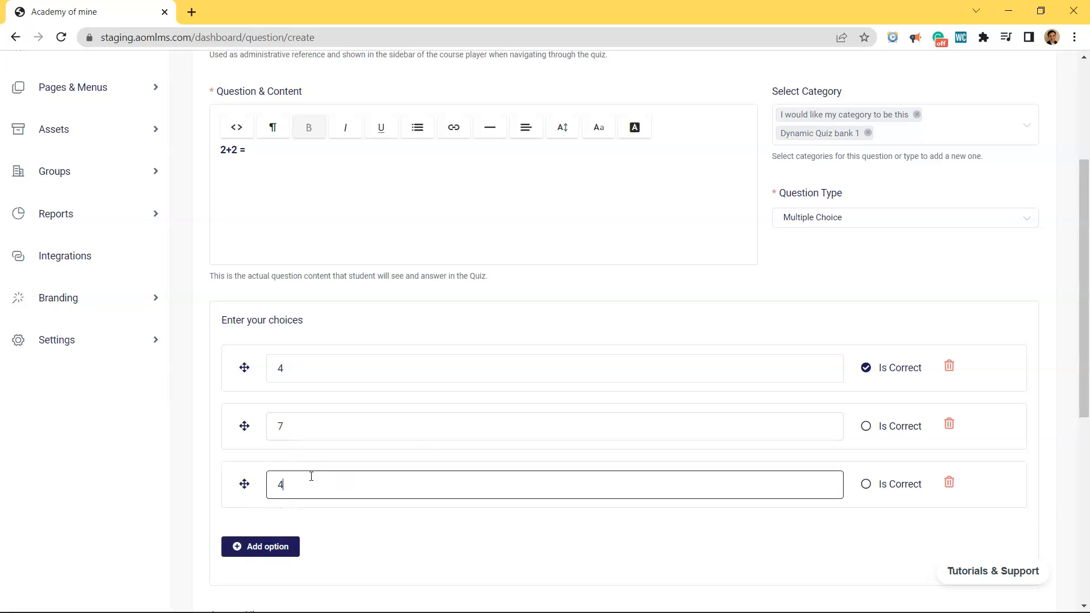
pyautogui.click(278, 545)
pyautogui.click(304, 536)
pyautogui.write('5')
# Enter "Same answer as 20 - 16" as the answer hint and save the question.
pyautogui.click(602, 280)
pyautogui.scroll(-5, 602, 281)
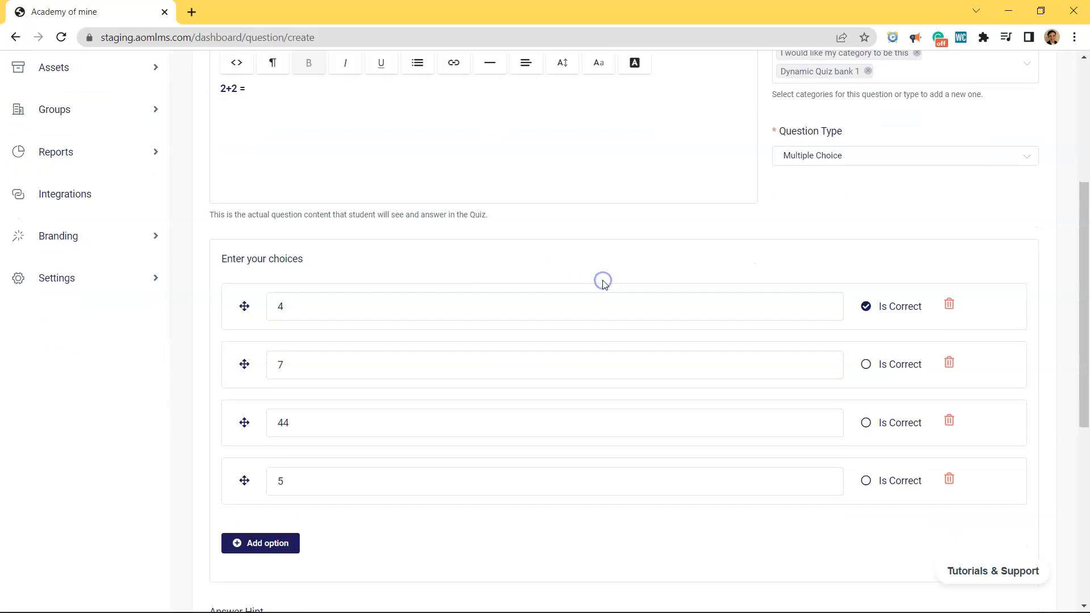
pyautogui.click(291, 442)
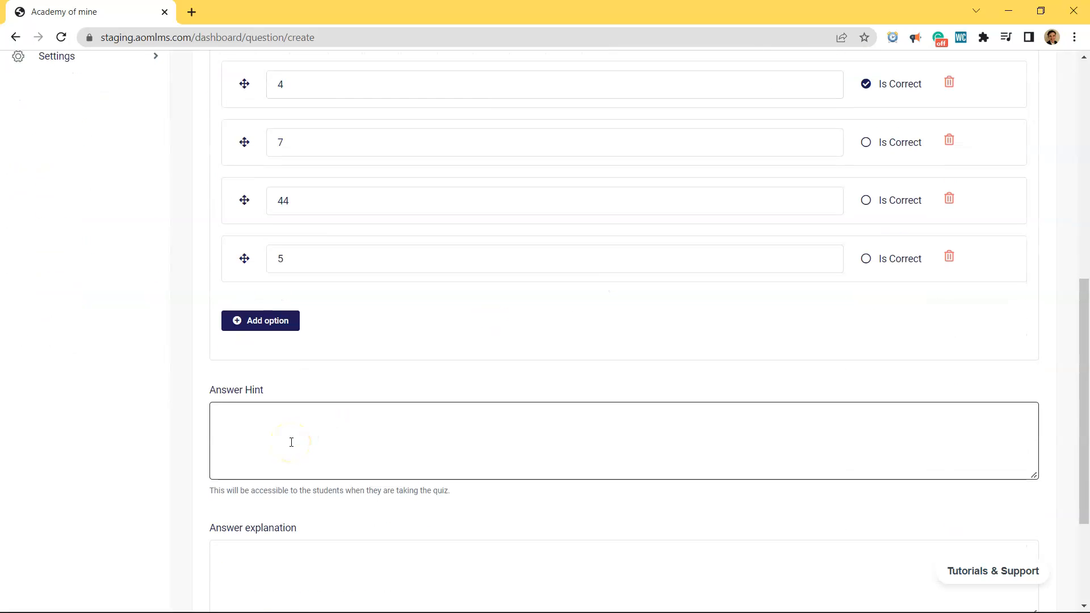
pyautogui.scroll(-3, 291, 442)
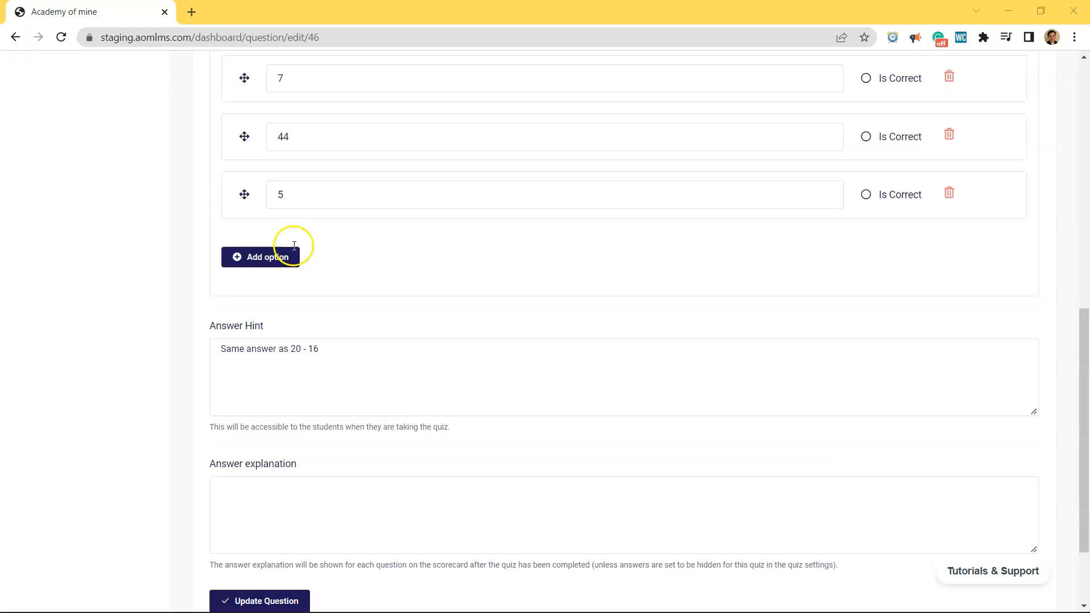
# Return to the list of all questions and open the "Test" question for editing.
pyautogui.scroll(10, 389, 389)
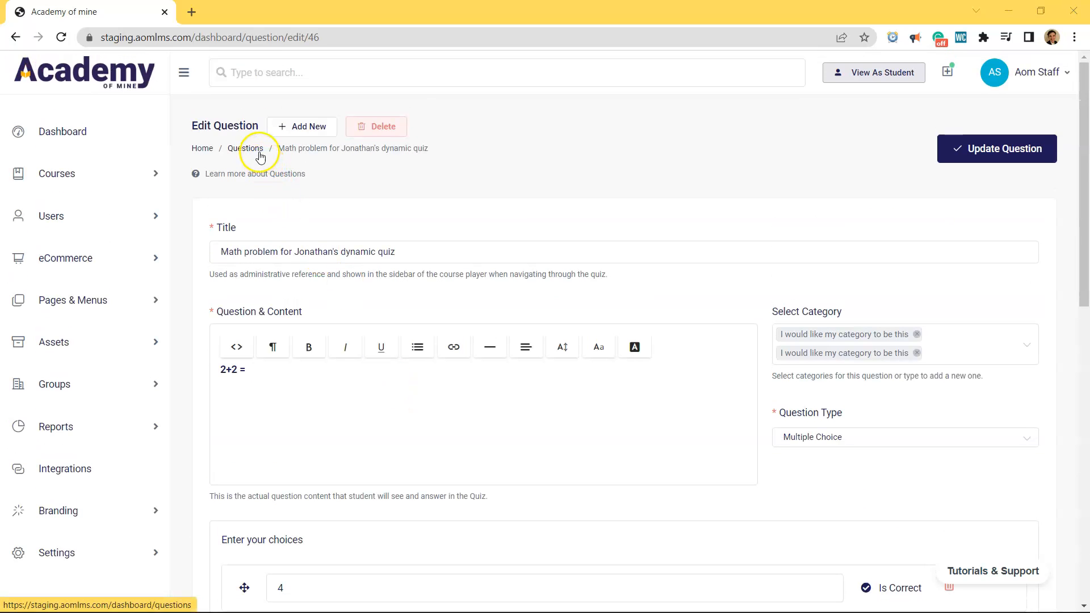
pyautogui.click(257, 150)
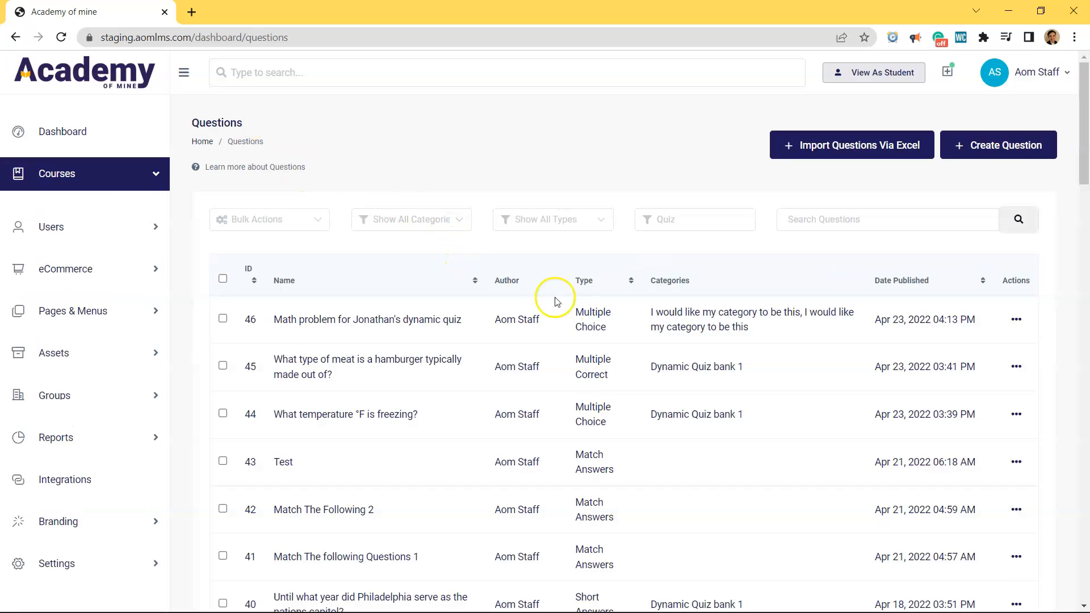
pyautogui.scroll(-4, 554, 299)
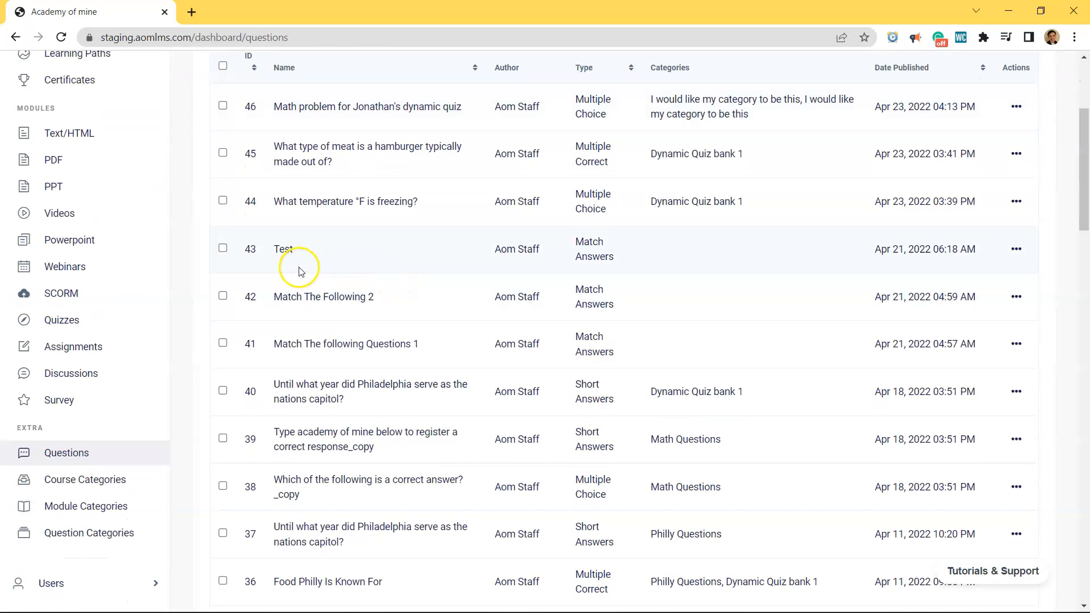
pyautogui.click(284, 250)
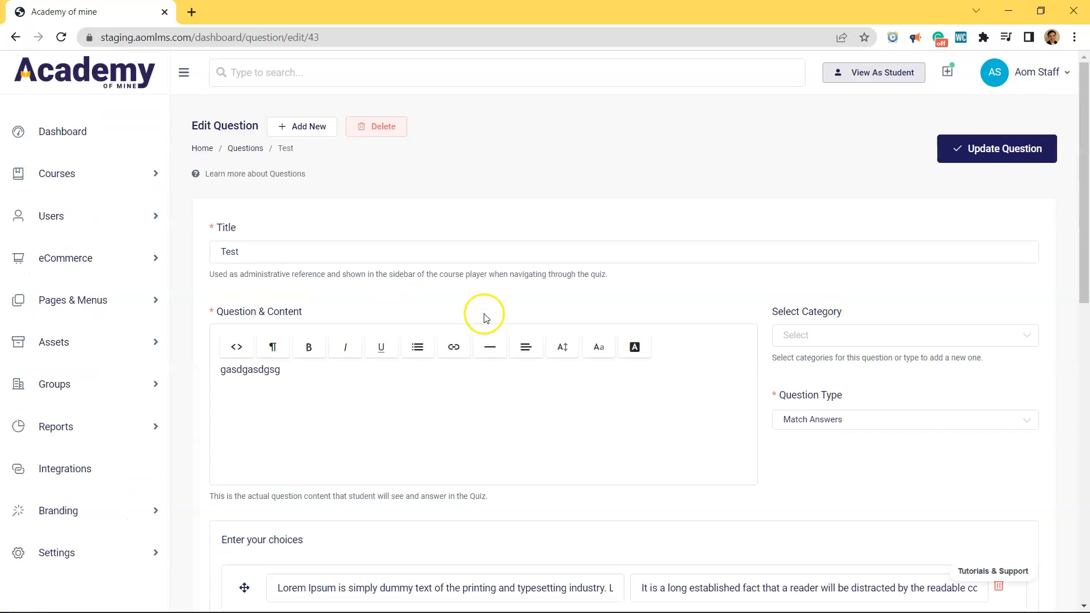
# Assign the "Test" question to the "Dynamic Quiz bank 1" category only.
pyautogui.scroll(-5, 489, 316)
pyautogui.scroll(1, 495, 316)
pyautogui.scroll(4, 461, 301)
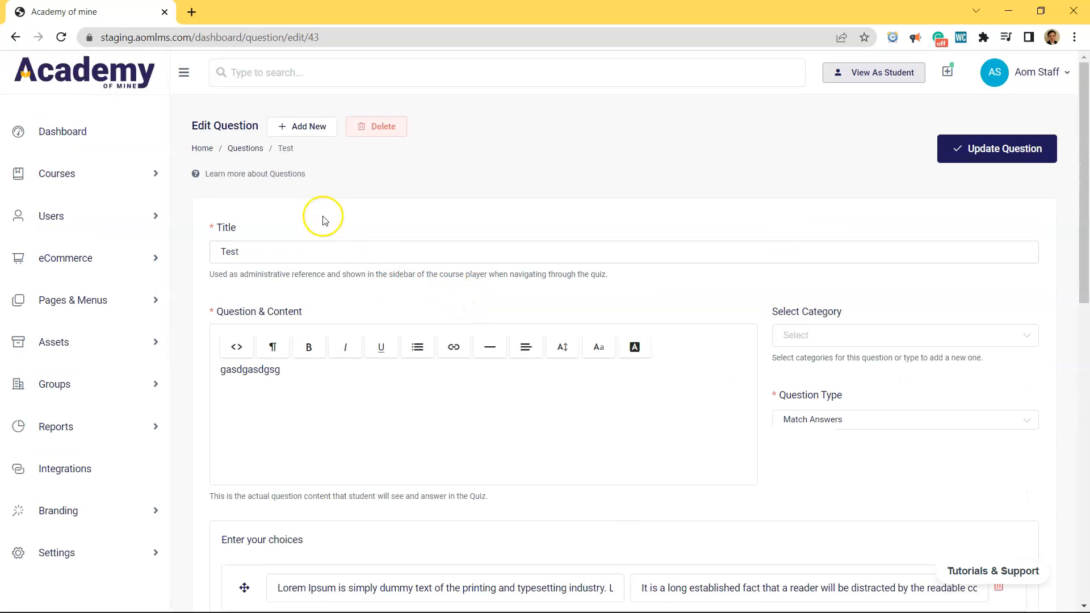
pyautogui.click(824, 336)
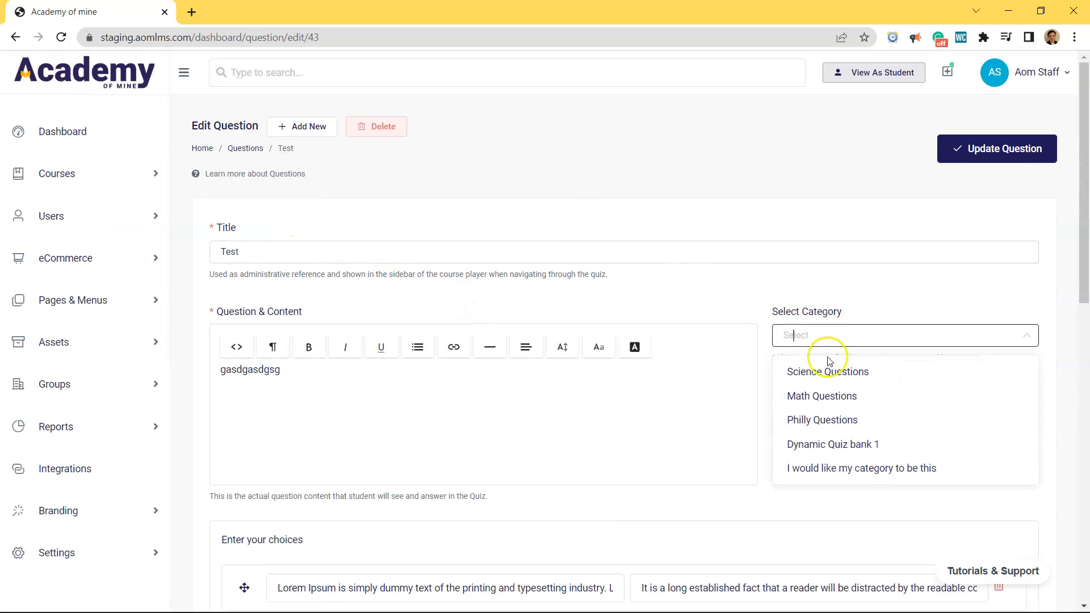
pyautogui.click(837, 466)
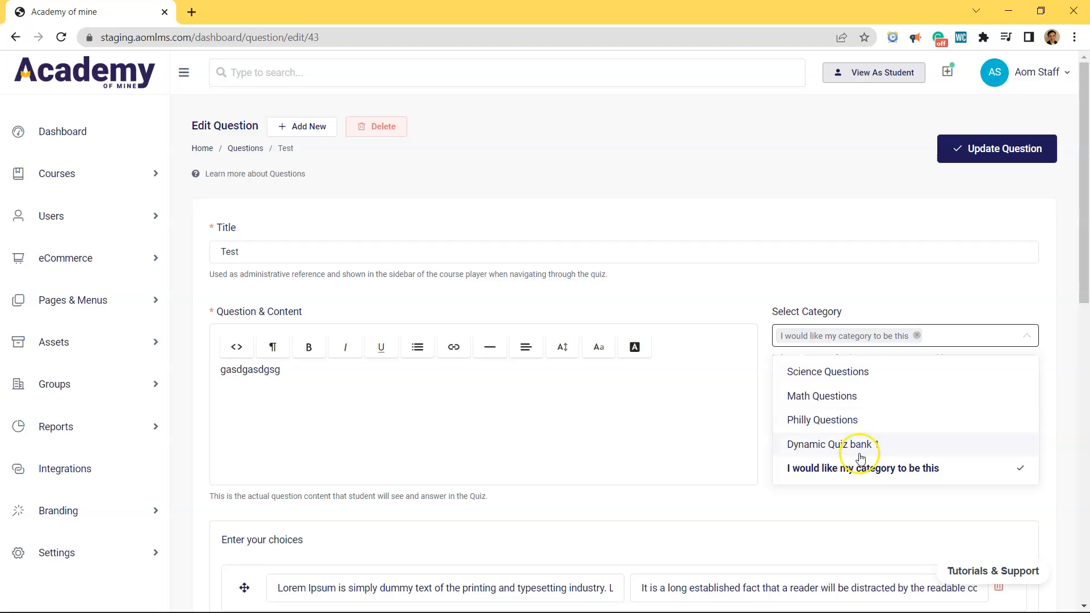
pyautogui.click(903, 437)
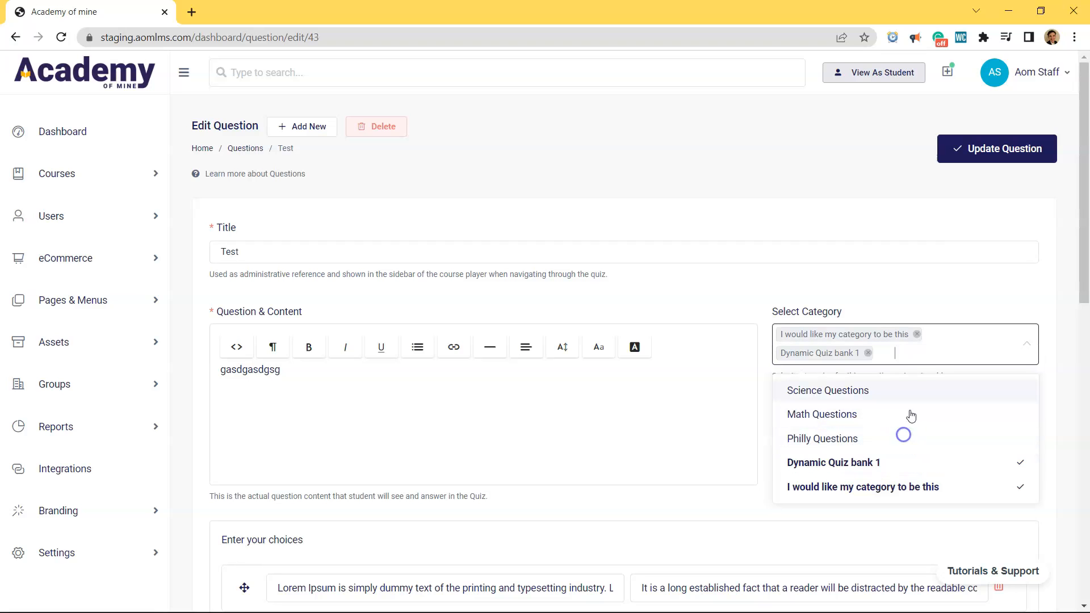
pyautogui.click(916, 334)
pyautogui.click(922, 307)
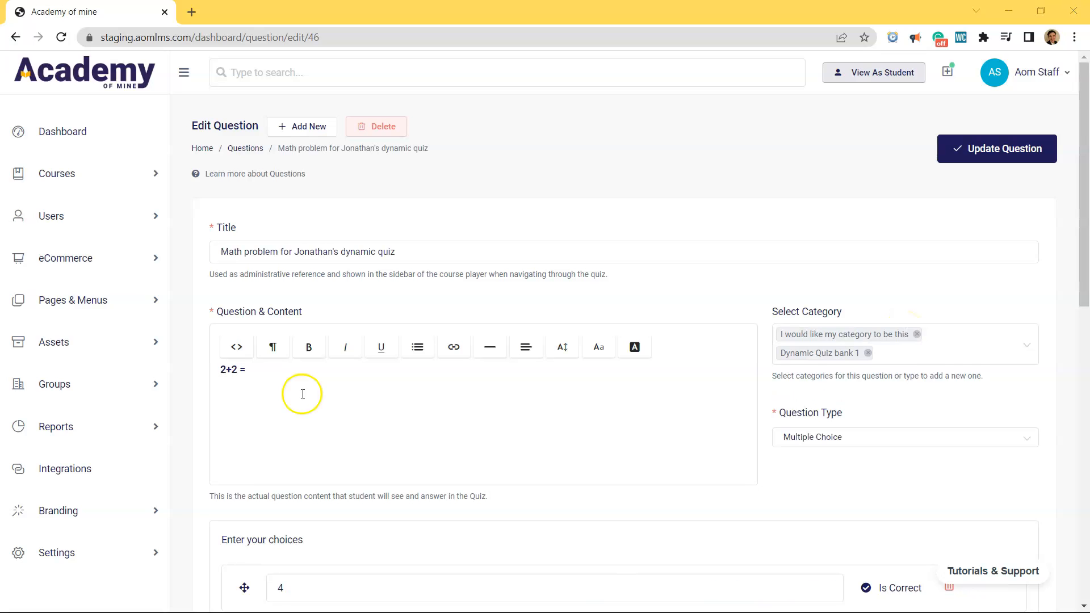
# Start another new question and title it "3 + 3".
pyautogui.click(309, 140)
pyautogui.click(337, 249)
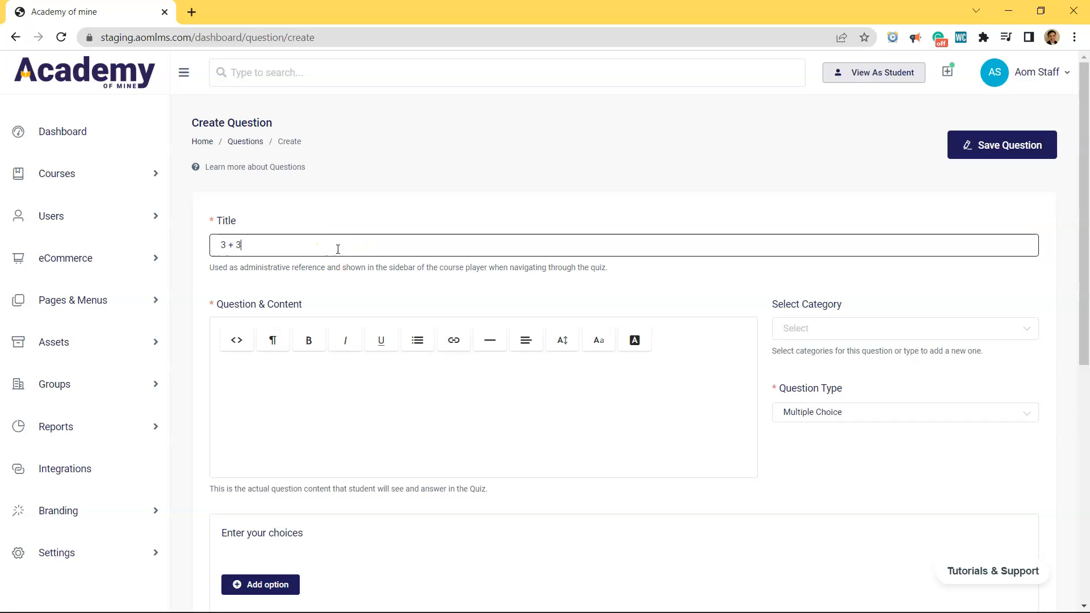
pyautogui.write('3 + 3')
pyautogui.hotkey('ctrl', 'a')
# Enter "3 + 3 =" as the question content and format it bold and underlined.
pyautogui.press('Tab')
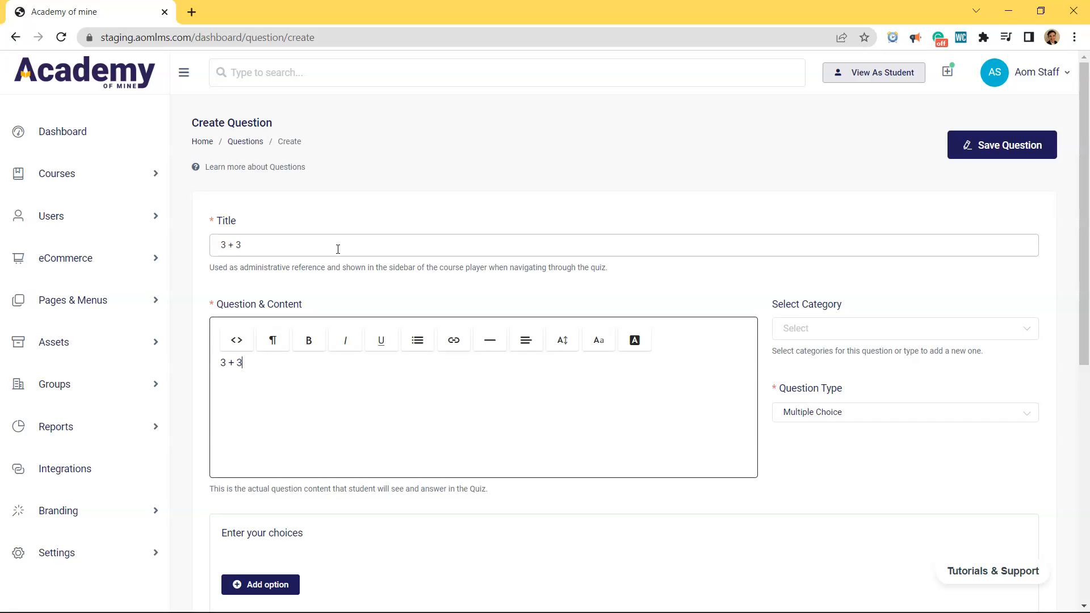
pyautogui.hotkey('ctrl', 'a')
pyautogui.hotkey('ctrl', 'b')
pyautogui.hotkey('ctrl', 'u')
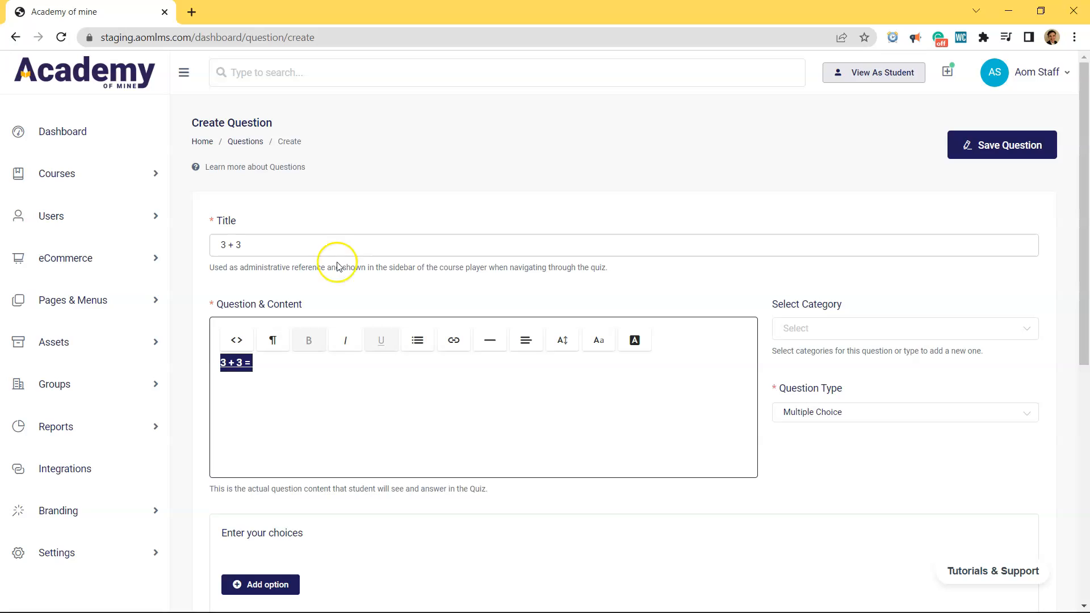
pyautogui.click(378, 379)
# Assign the new question to the "Dynamic Quiz bank 1" category and set its type to Multiple Correct.
pyautogui.click(791, 332)
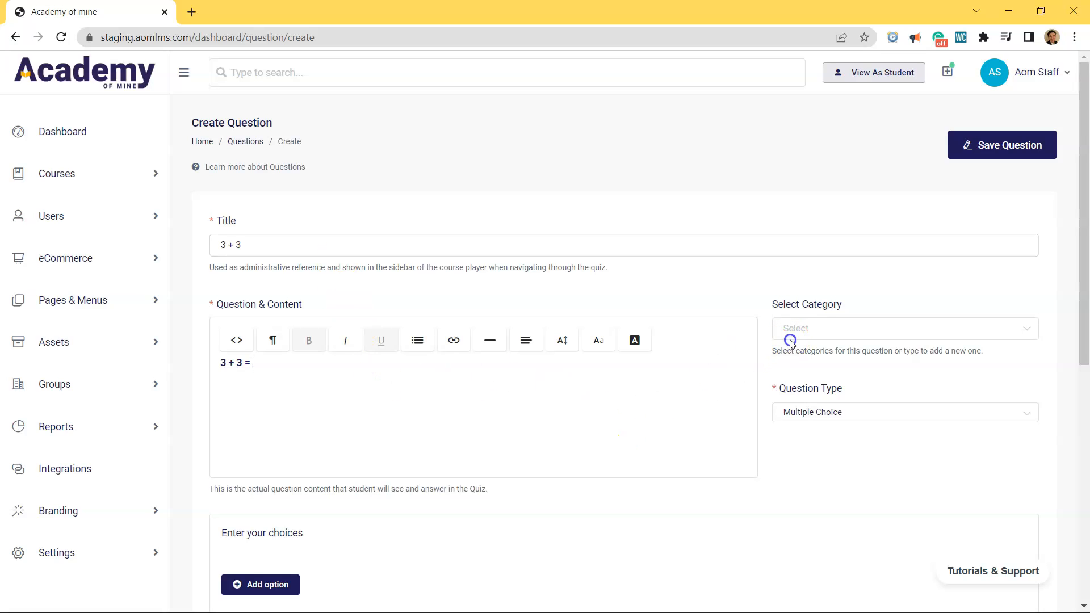
pyautogui.click(805, 438)
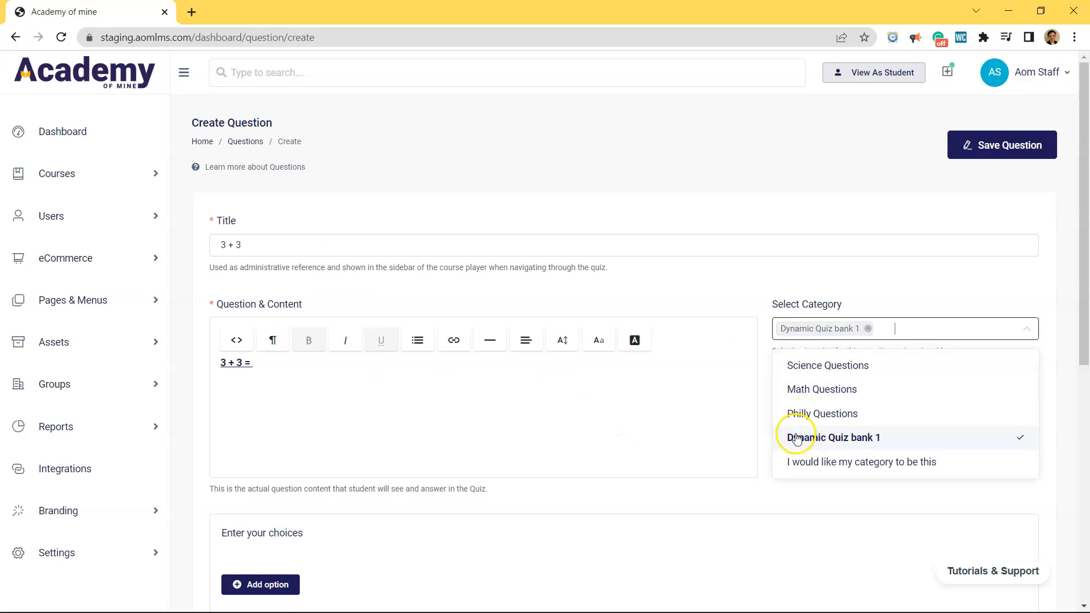
pyautogui.click(721, 406)
pyautogui.click(812, 413)
pyautogui.click(823, 473)
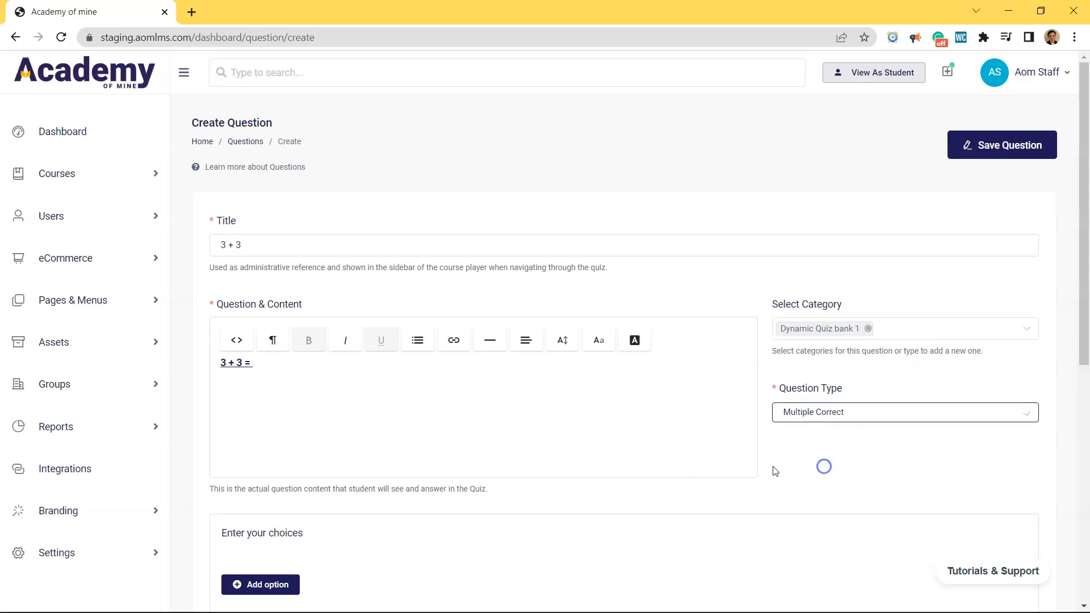
# Add two answer choices to the "3 + 3" question, "six" and "6".
pyautogui.scroll(-3, 632, 499)
pyautogui.click(292, 442)
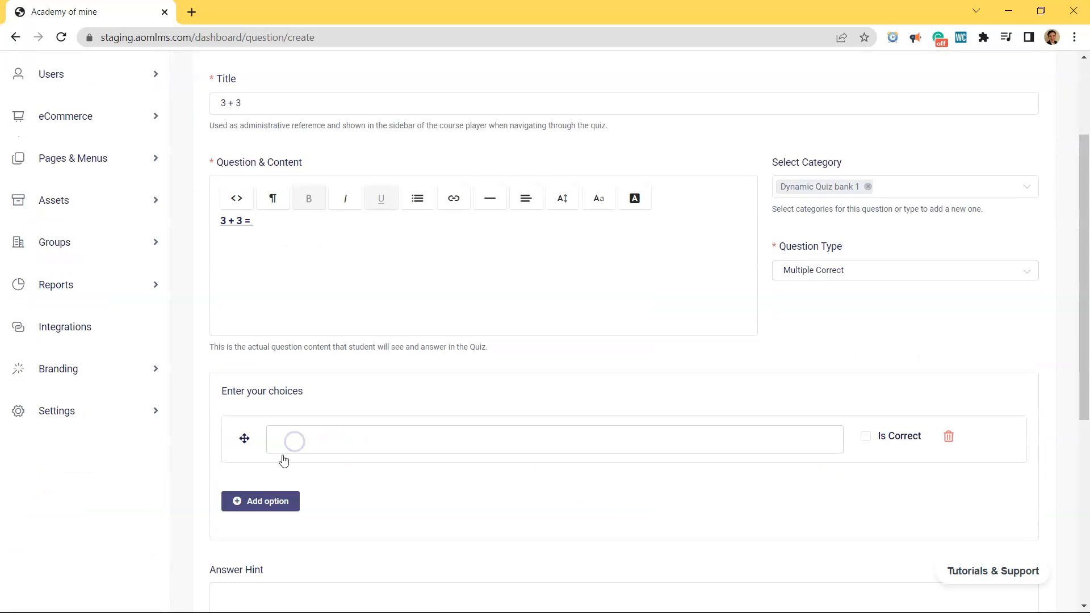
pyautogui.click(299, 447)
pyautogui.write('six')
pyautogui.click(292, 500)
pyautogui.click(298, 502)
pyautogui.write('6')
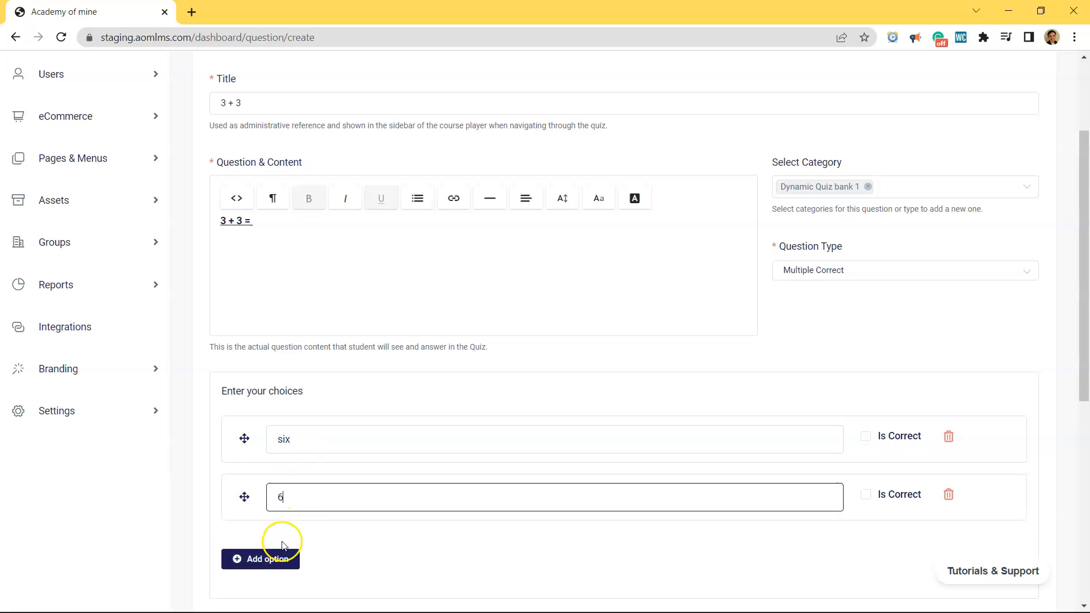
# Add two more answer choices, "9" and "-6".
pyautogui.click(282, 546)
pyautogui.click(302, 553)
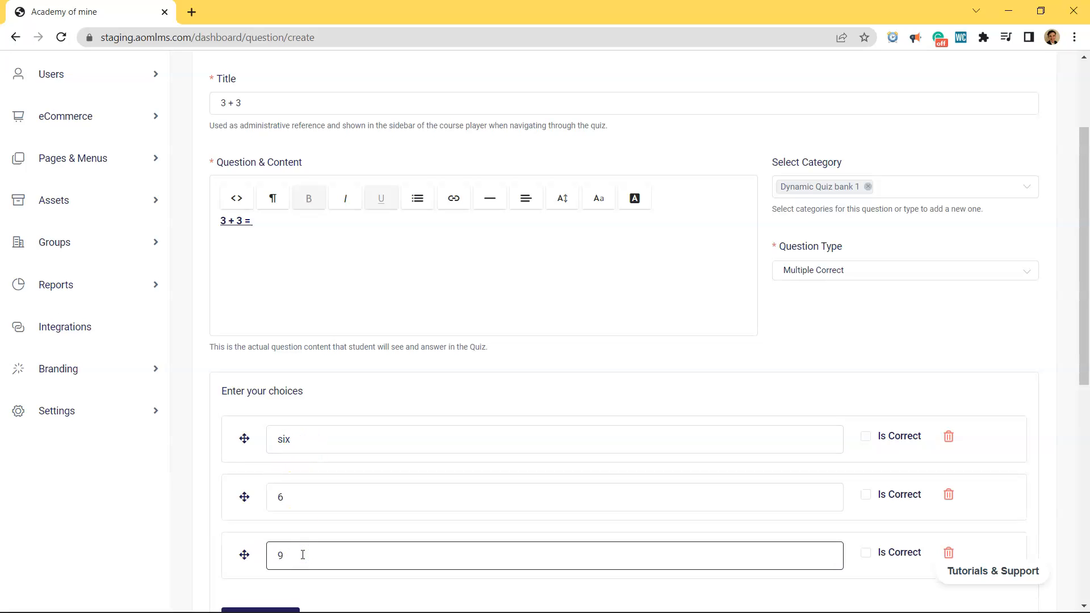
pyautogui.scroll(-3, 298, 568)
pyautogui.click(294, 474)
pyautogui.click(319, 480)
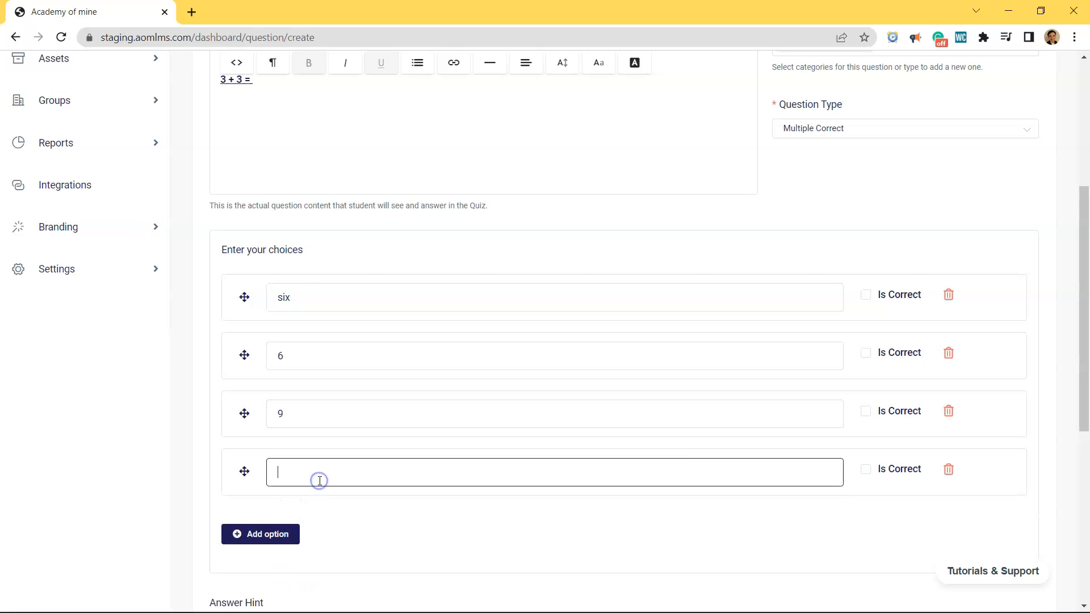
pyautogui.write('-6')
# Mark the choices "six" and "6" as correct and go to the answer explanation field.
pyautogui.click(872, 351)
pyautogui.click(866, 295)
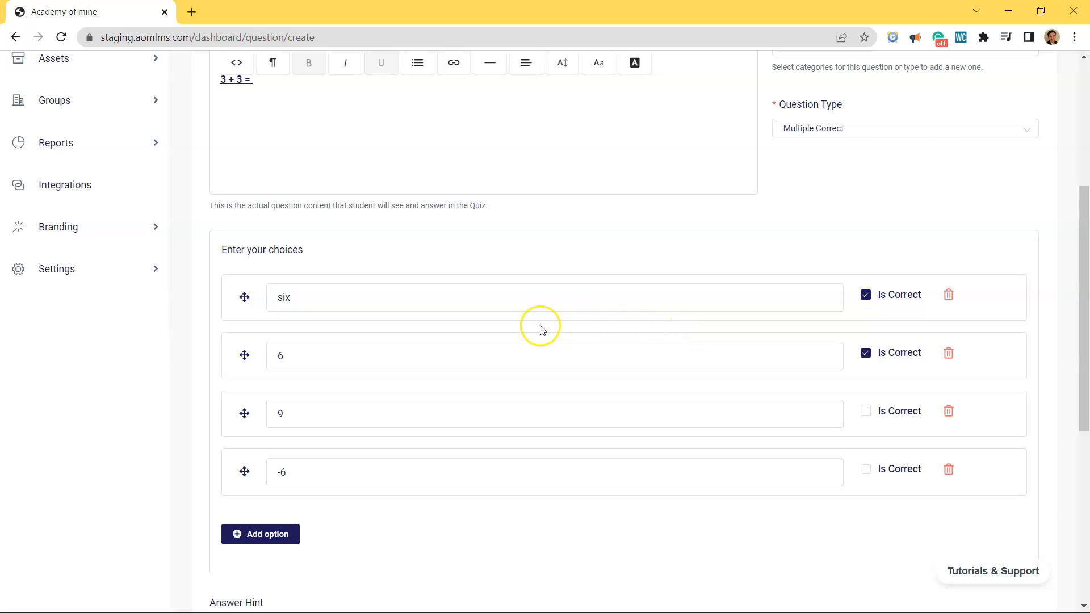
pyautogui.scroll(-3, 539, 326)
pyautogui.scroll(-3, 539, 326)
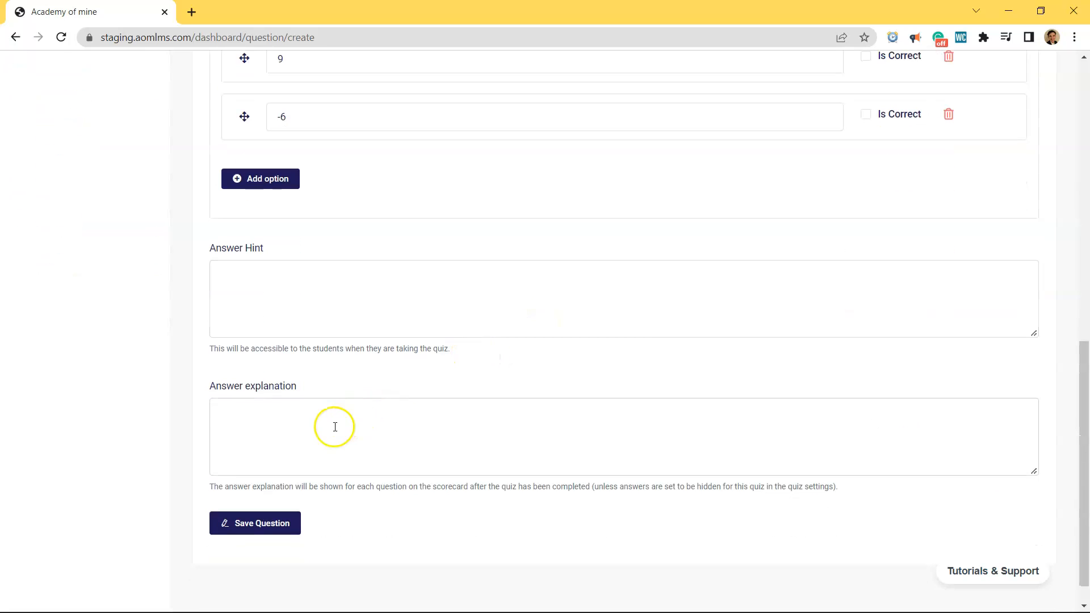
pyautogui.click(334, 426)
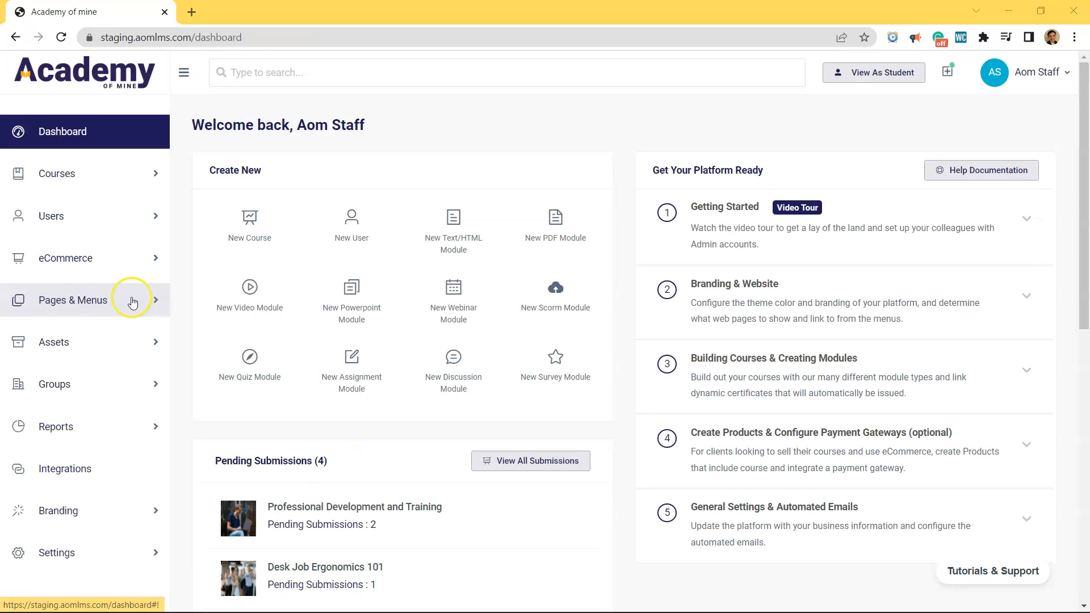
# Open the list of quiz modules from the course tools.
pyautogui.click(132, 301)
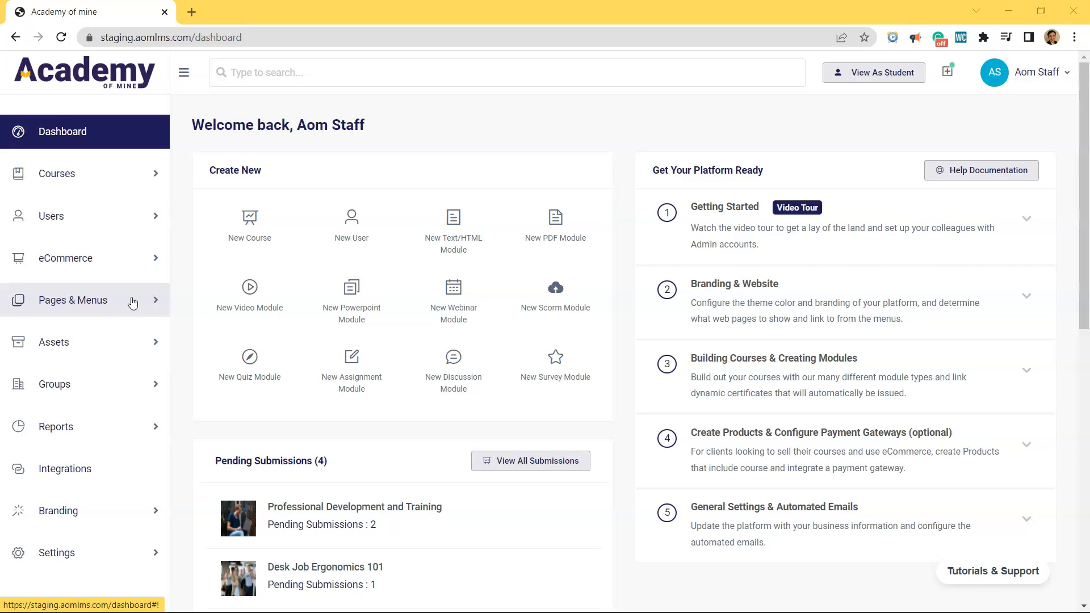
pyautogui.click(129, 170)
pyautogui.scroll(-4, 109, 282)
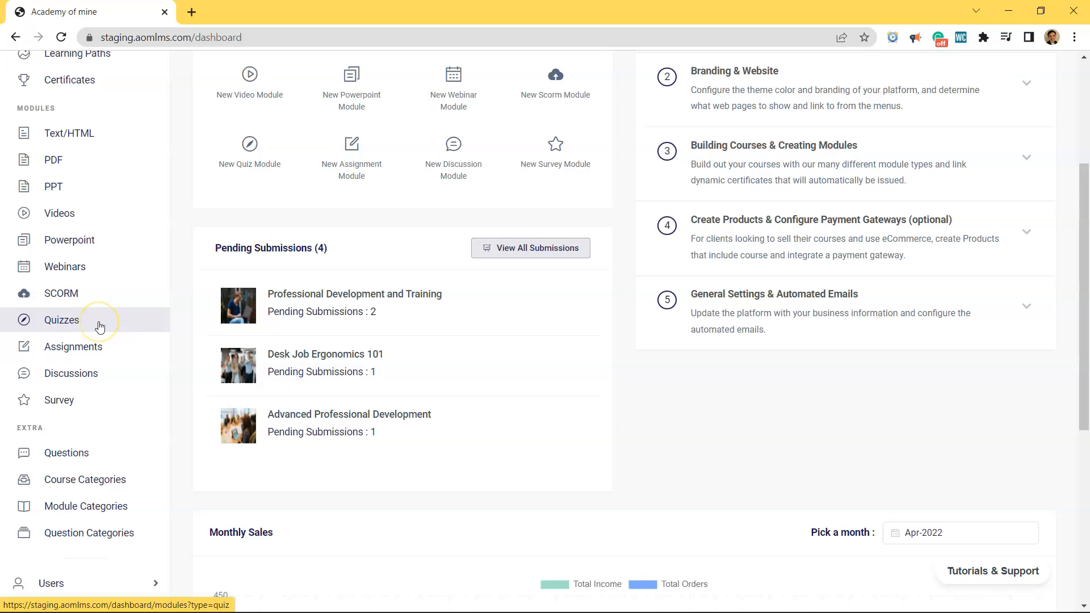
pyautogui.click(100, 327)
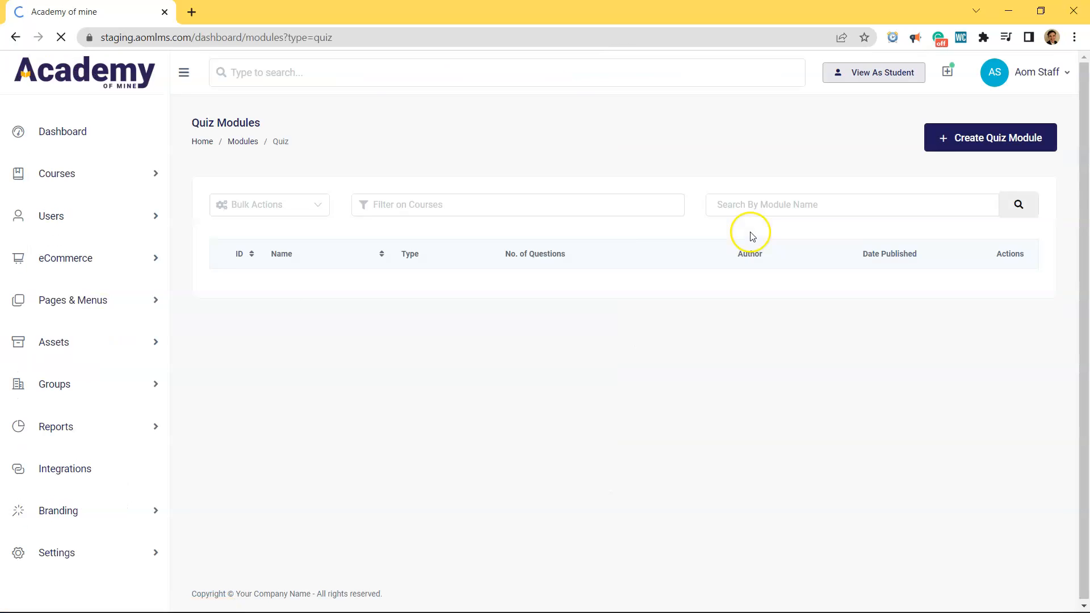
# Name the quiz module with the author's first name in possessive form followed by "test DYNAMIC quiz".
pyautogui.click(261, 240)
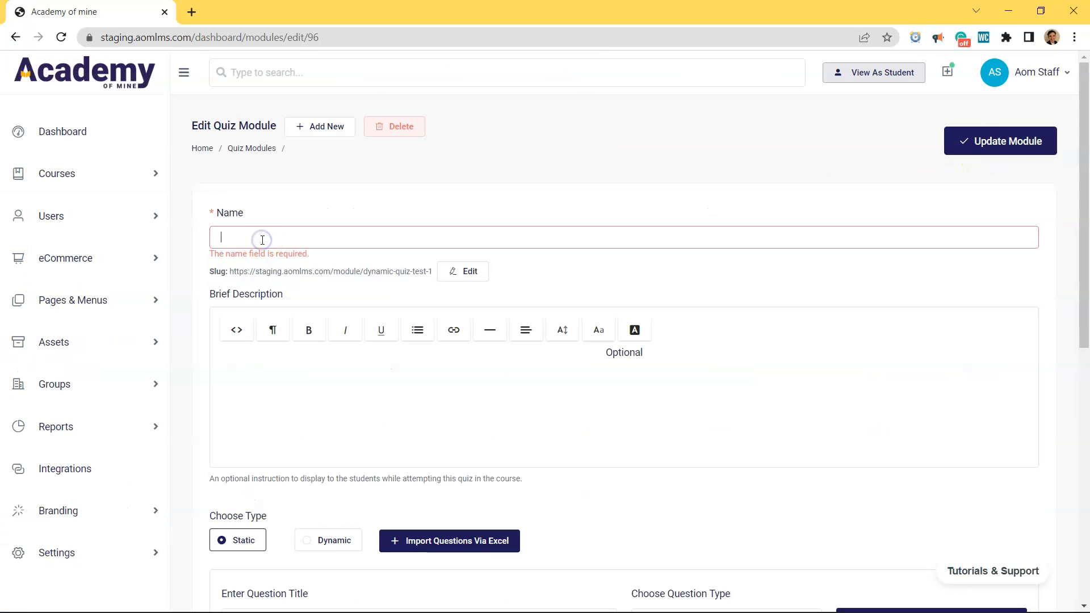
pyautogui.write("Jonathan's test DYNAMIC")
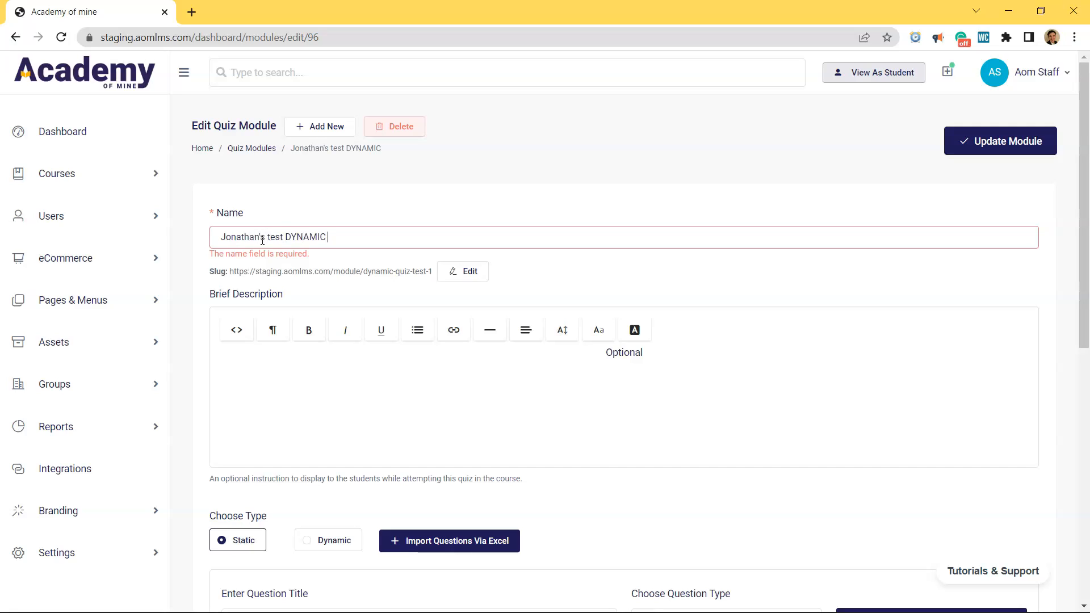
pyautogui.press('Tab')
# Enter "Optional" as the quiz's brief description and format it bold and italic.
pyautogui.press('Tab')
pyautogui.write('Opt')
pyautogui.hotkey('ctrl', 'a')
pyautogui.write('O')
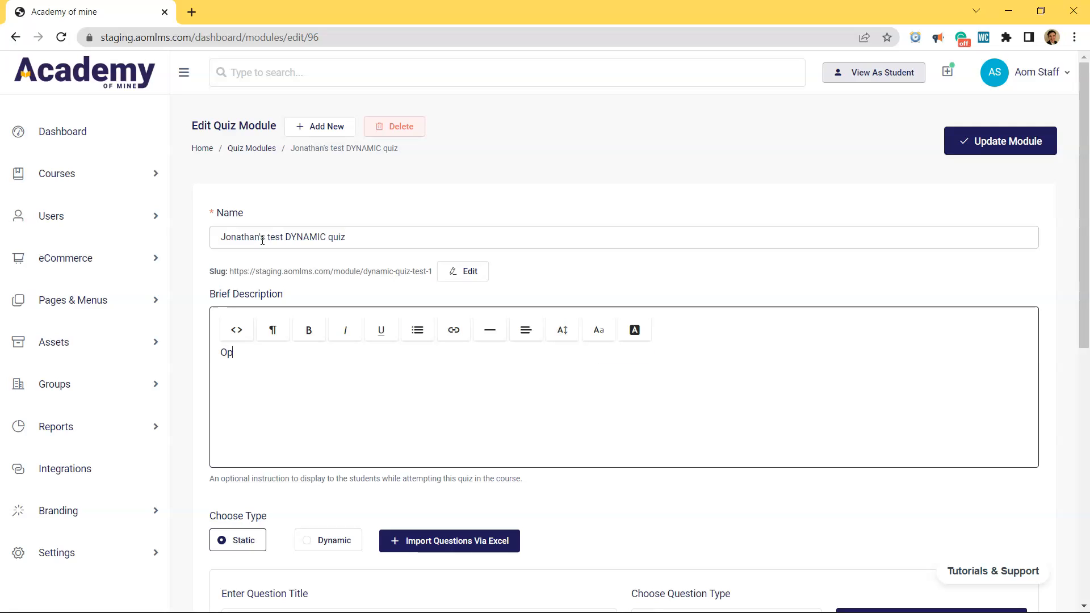
pyautogui.hotkey('ctrl', 'a')
pyautogui.hotkey('ctrl', 'i')
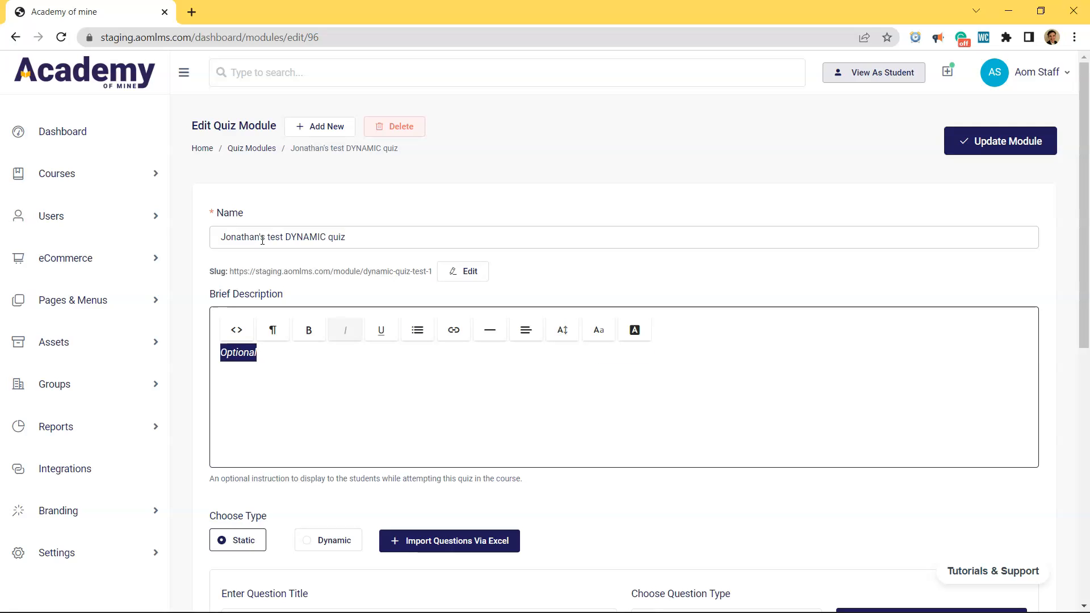
pyautogui.hotkey('ctrl', 'b')
pyautogui.click(350, 396)
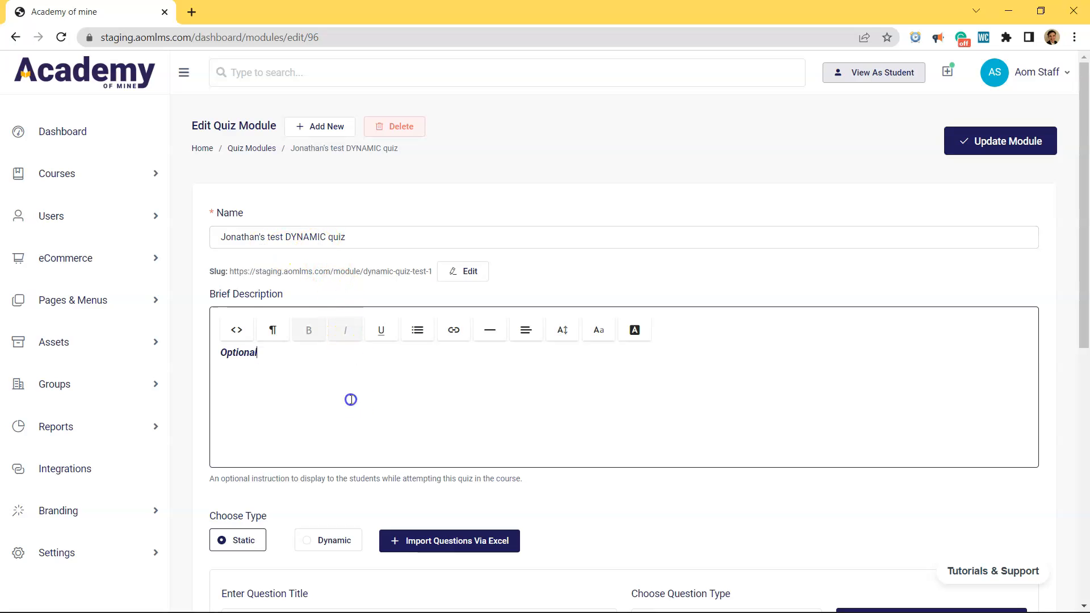
# Set the quiz module's type to Dynamic.
pyautogui.scroll(-2, 351, 399)
pyautogui.scroll(-2, 343, 381)
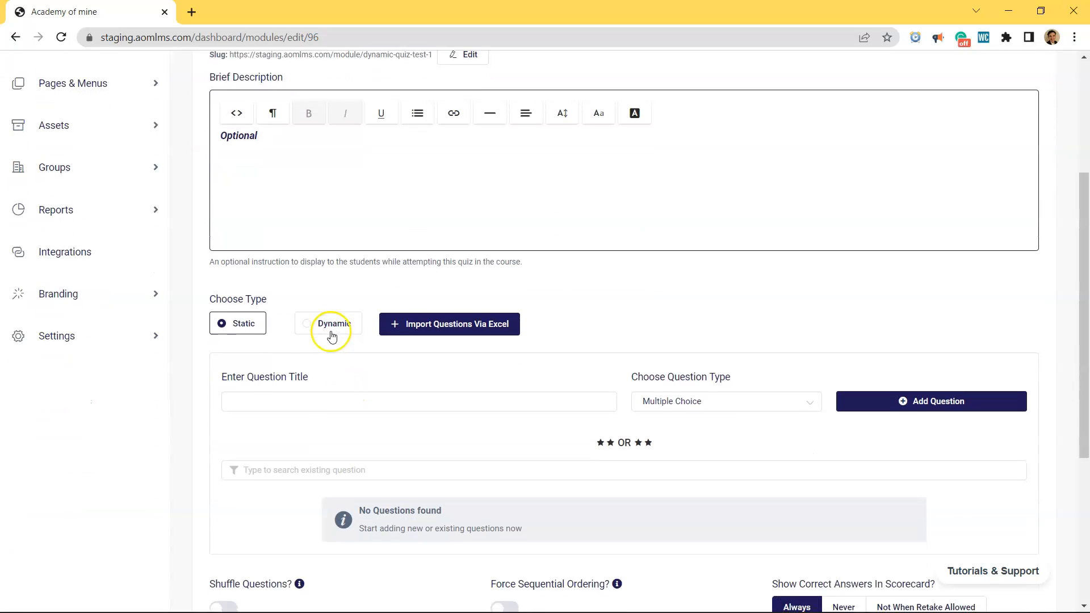
pyautogui.scroll(-1, 334, 335)
pyautogui.click(334, 264)
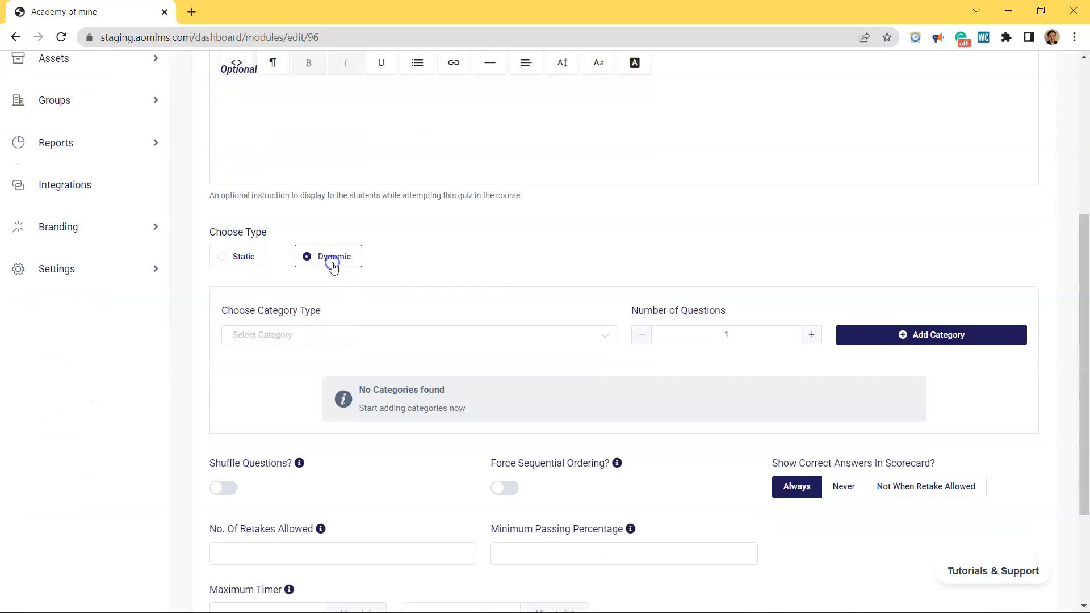
# Try adding the "Dynamic Quiz bank 1" category with 12 questions and with 11 questions, and remove the added entry.
pyautogui.click(346, 335)
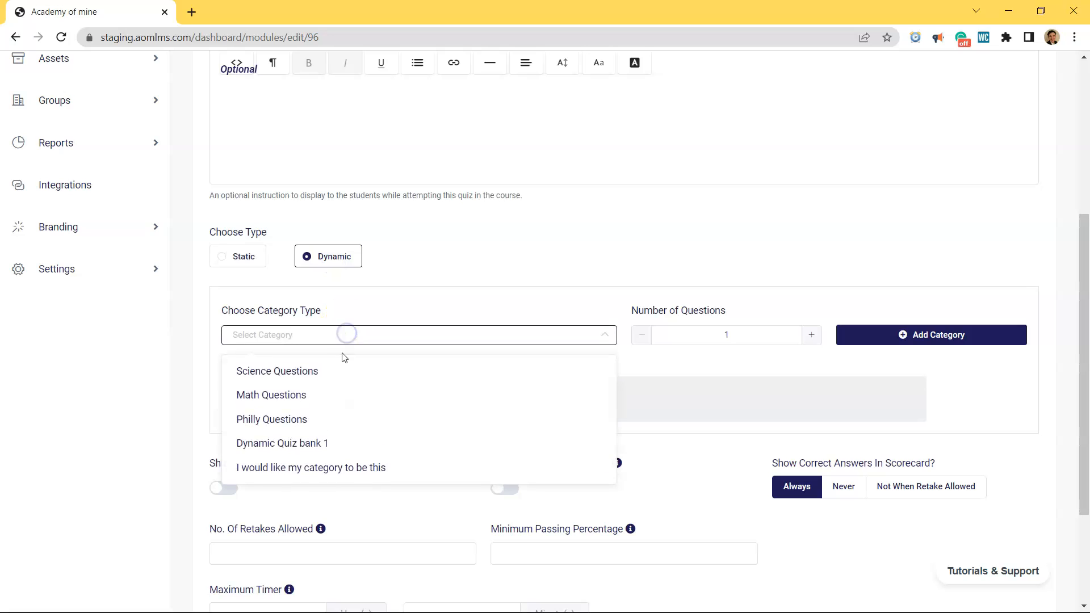
pyautogui.click(330, 445)
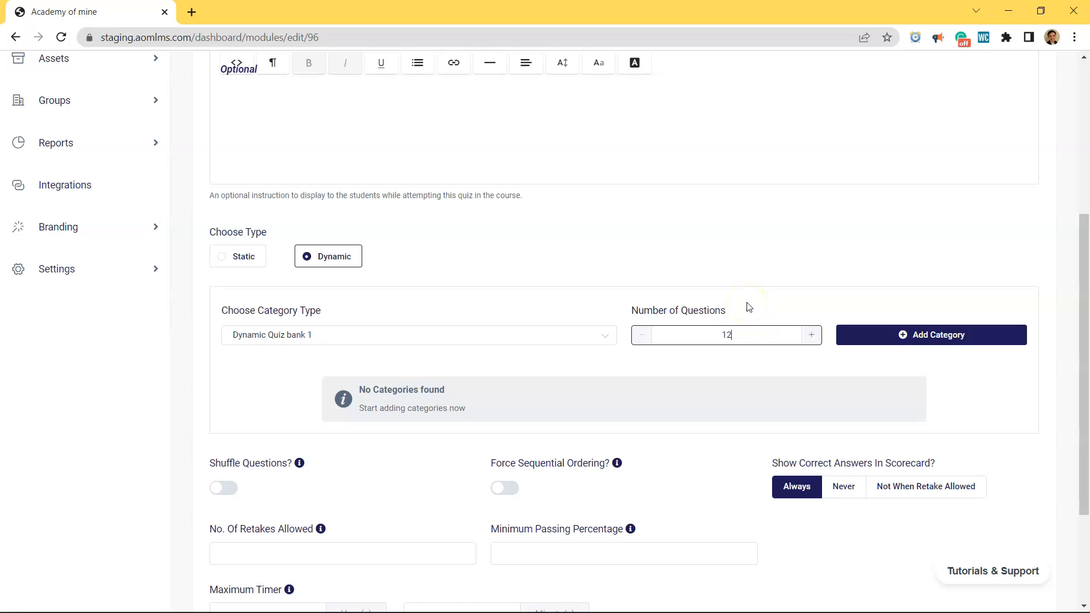
pyautogui.click(871, 332)
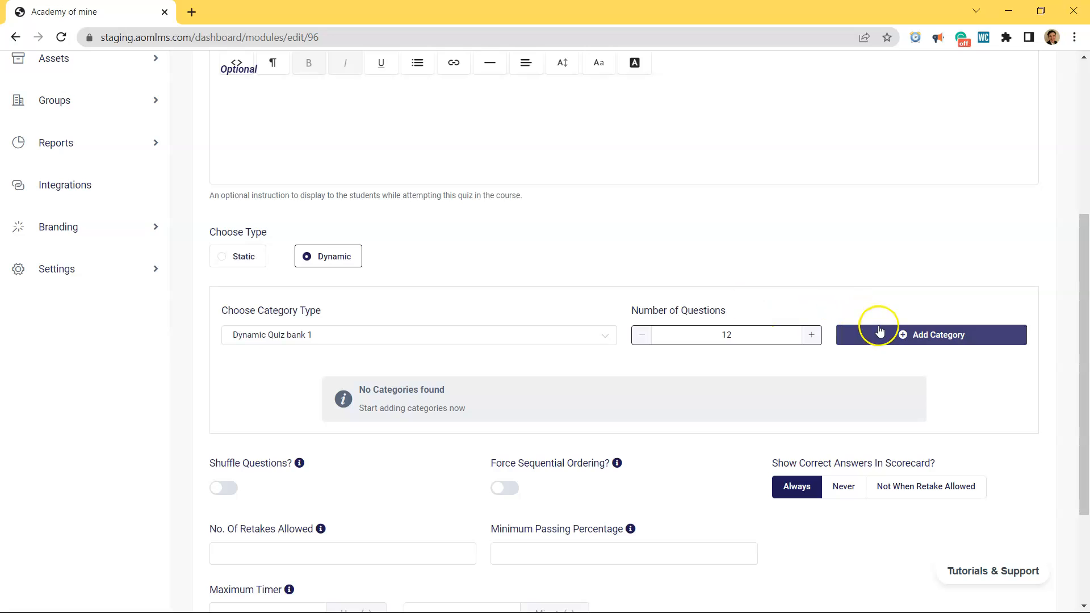
pyautogui.click(750, 335)
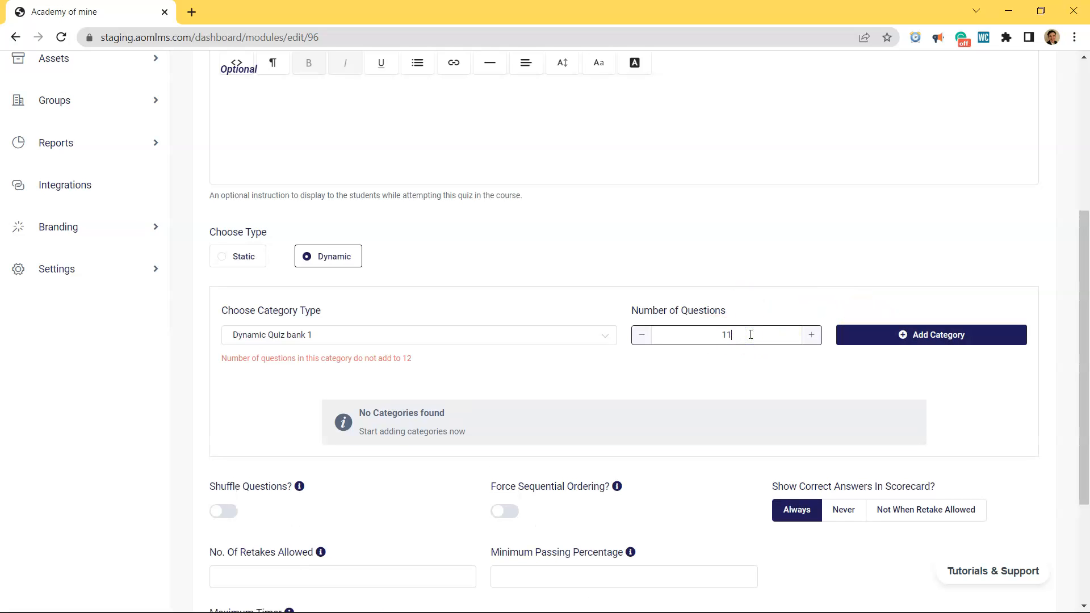
pyautogui.click(855, 335)
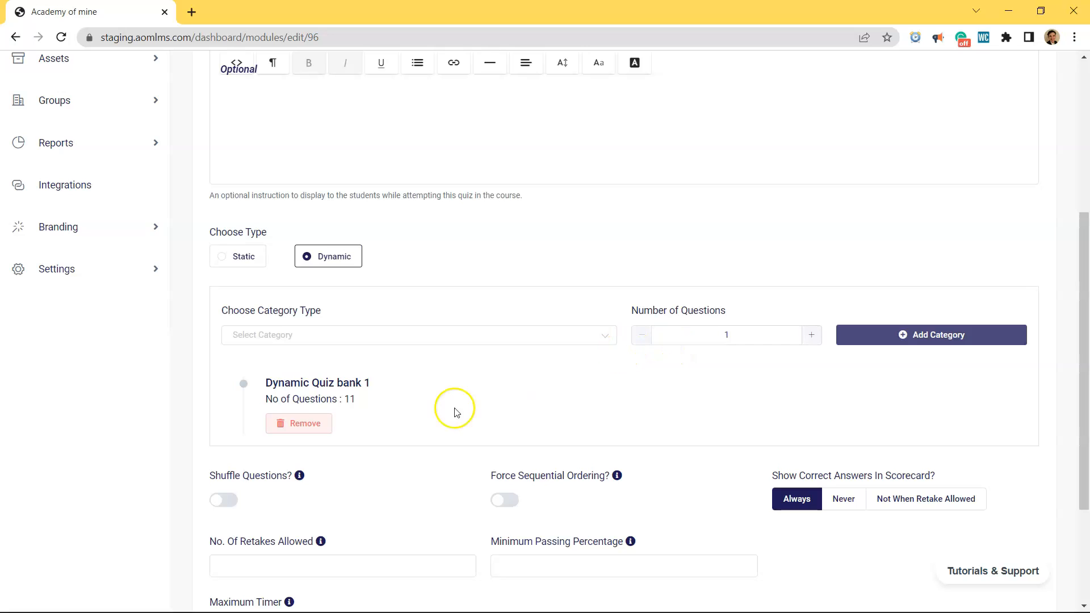
pyautogui.click(299, 422)
# Add the "Dynamic Quiz bank 1" category to the quiz with 6 questions.
pyautogui.doubleClick(713, 339)
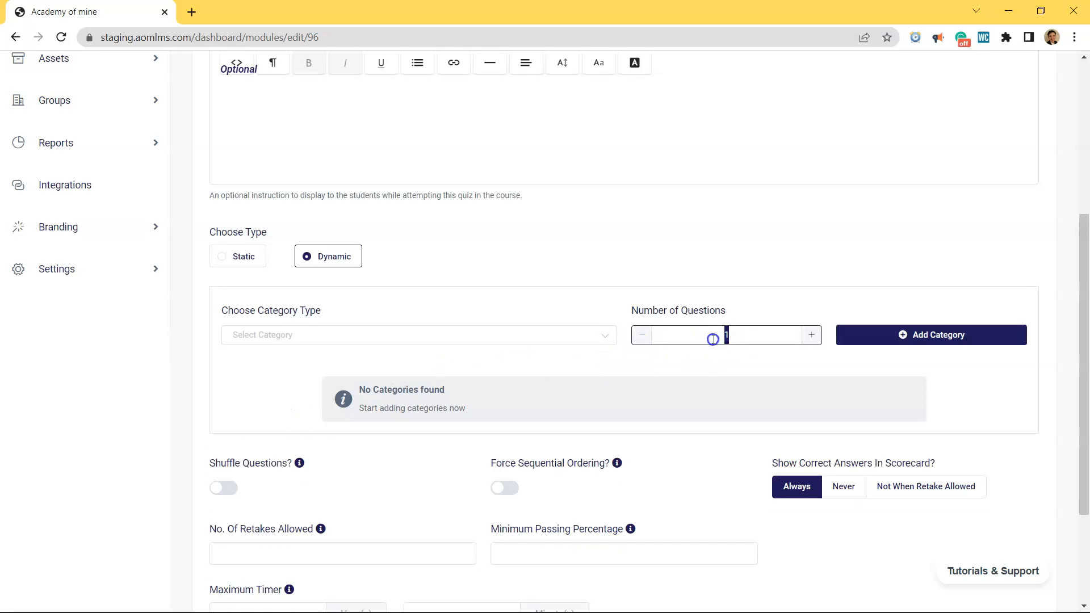
pyautogui.click(955, 336)
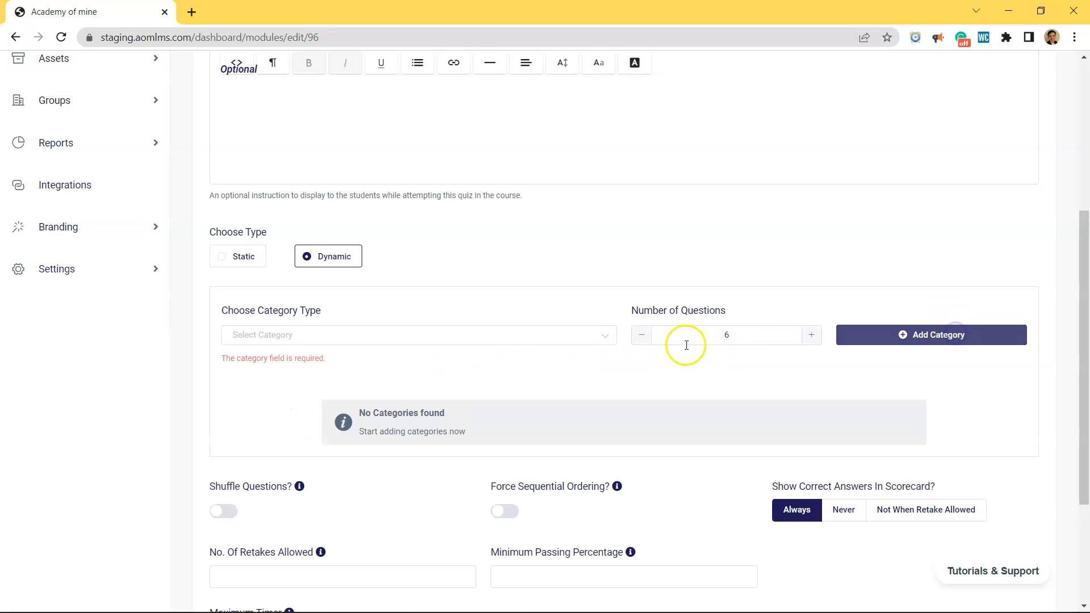
pyautogui.click(560, 341)
pyautogui.click(357, 447)
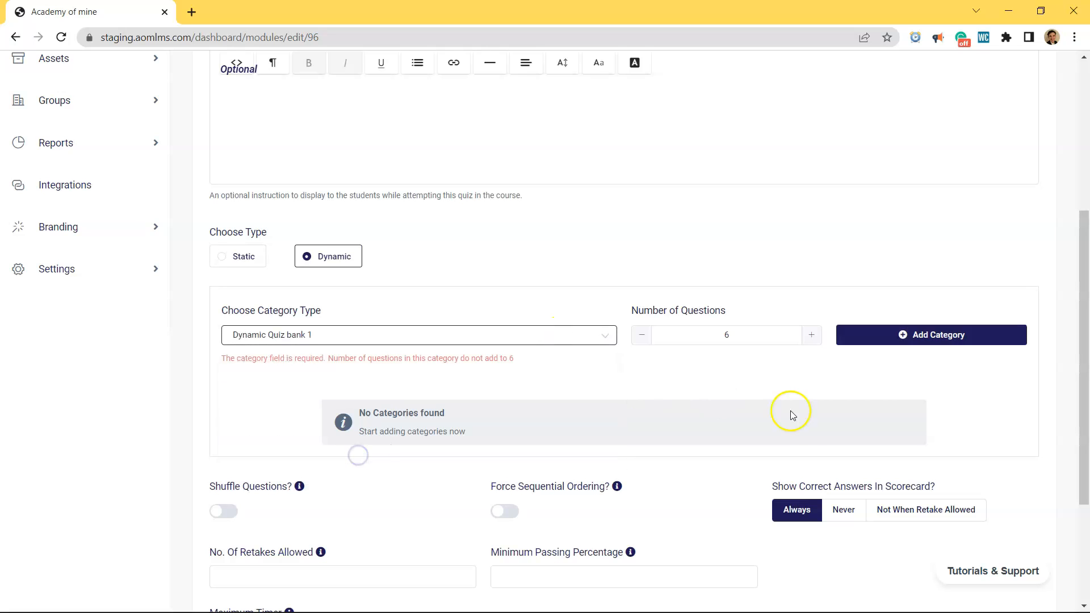
pyautogui.click(902, 334)
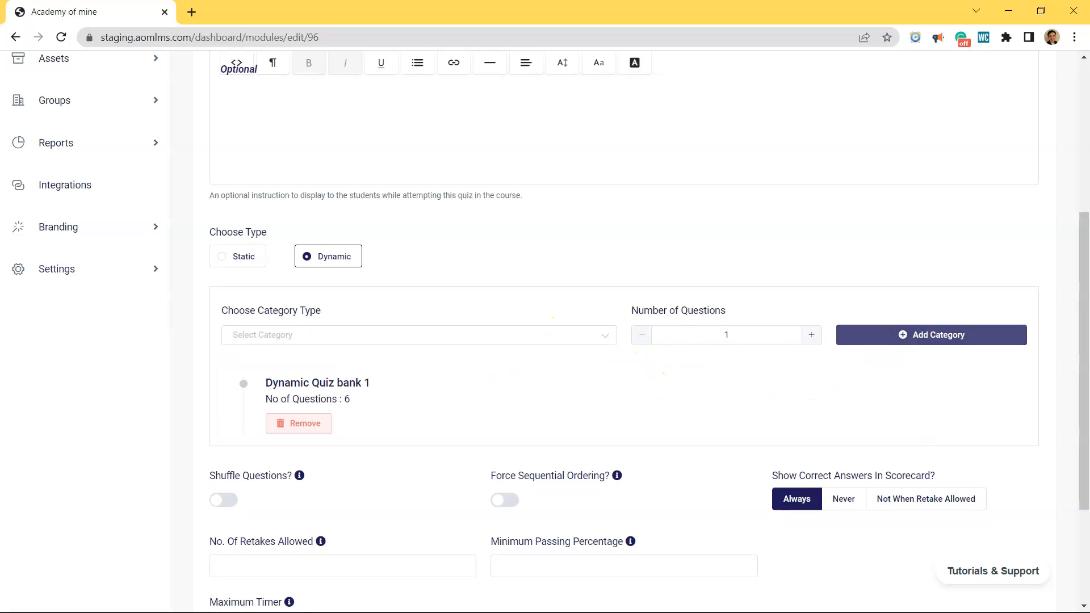
# Add the "Math Questions" category to the quiz with 3 questions.
pyautogui.click(352, 337)
pyautogui.click(340, 391)
pyautogui.doubleClick(710, 340)
pyautogui.write('3')
pyautogui.click(913, 332)
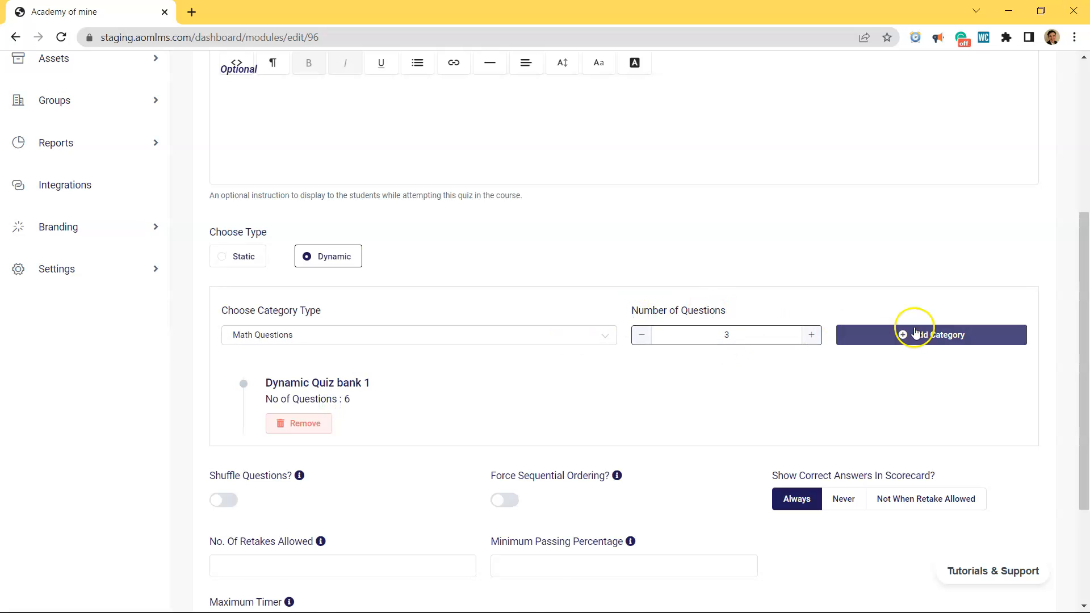
# Add the "Philly Questions" category to the quiz with 3 questions.
pyautogui.click(502, 341)
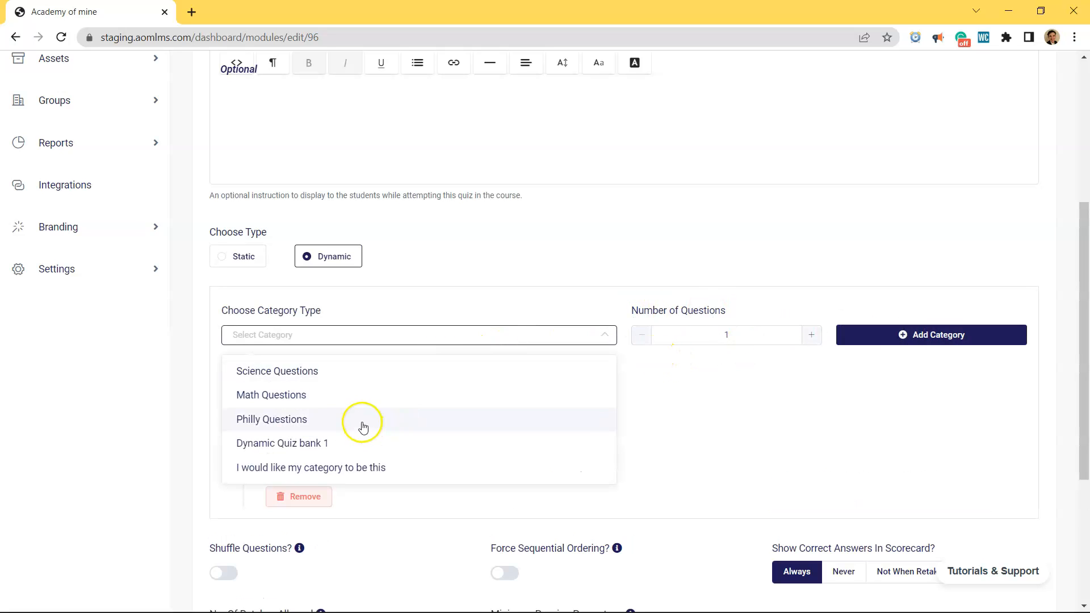
pyautogui.click(360, 419)
pyautogui.doubleClick(705, 331)
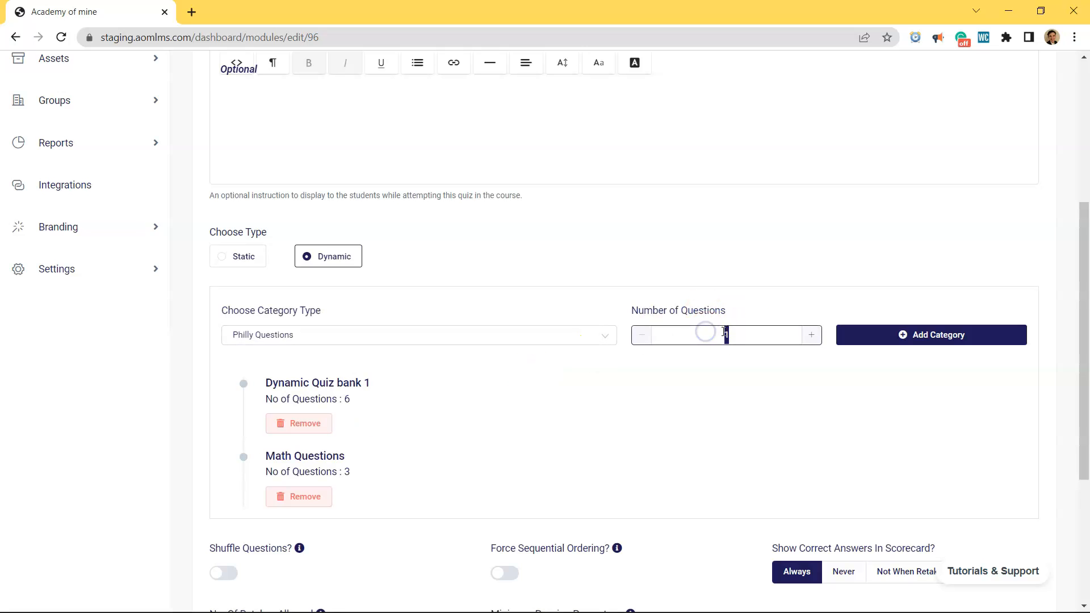
pyautogui.write('3')
pyautogui.click(931, 329)
# Consult the support article "Using Quizzes and Exams in a Course" for its explanation of the remaining quiz settings.
pyautogui.scroll(-1, 576, 420)
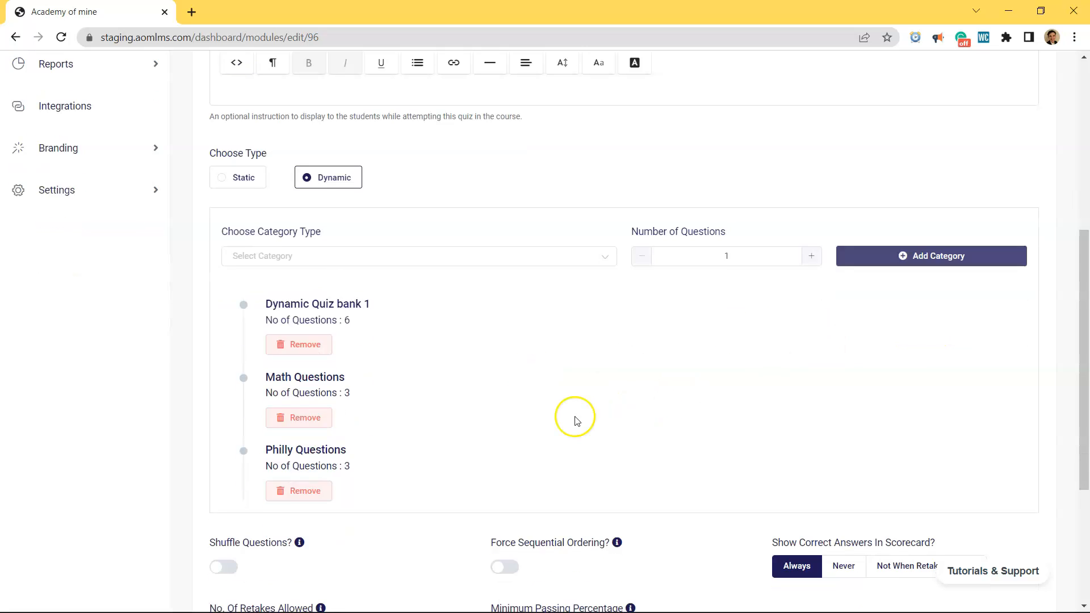
pyautogui.scroll(-2, 576, 420)
pyautogui.scroll(1, 550, 380)
pyautogui.scroll(-1, 550, 381)
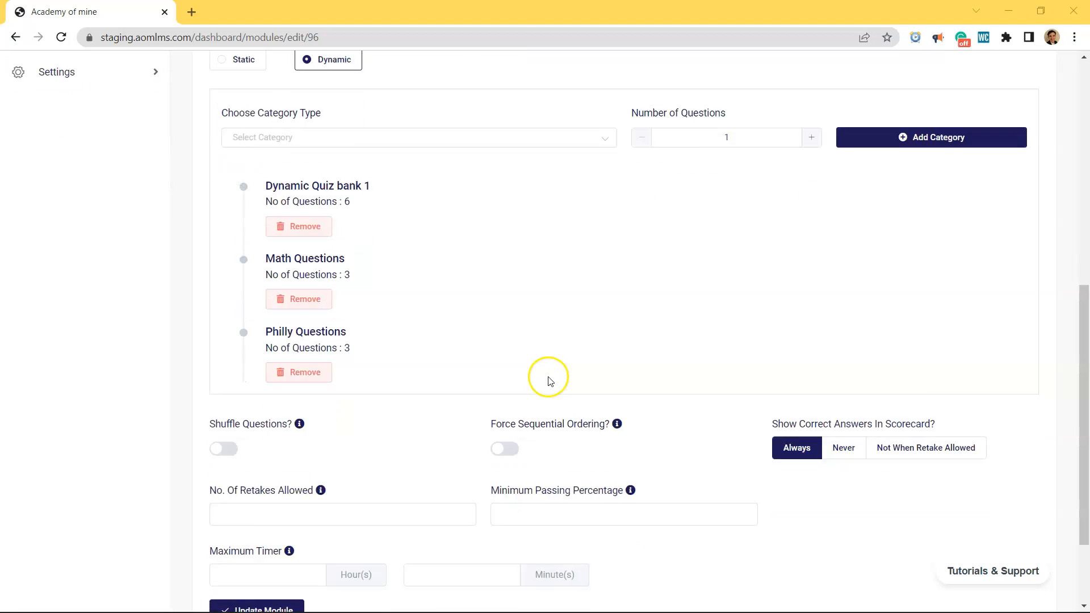
pyautogui.scroll(-2, 550, 380)
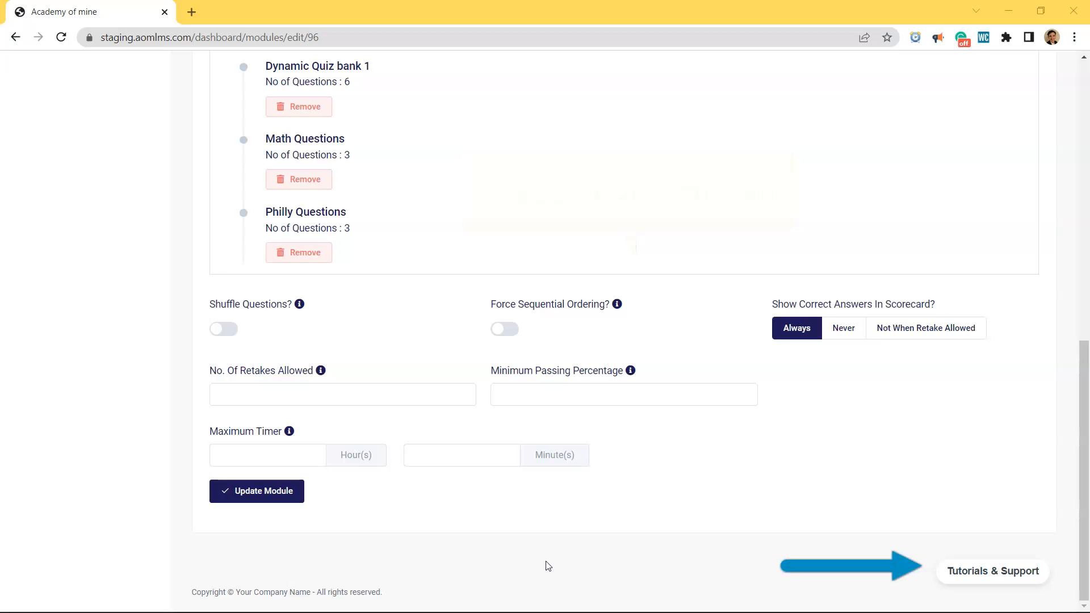
pyautogui.click(980, 577)
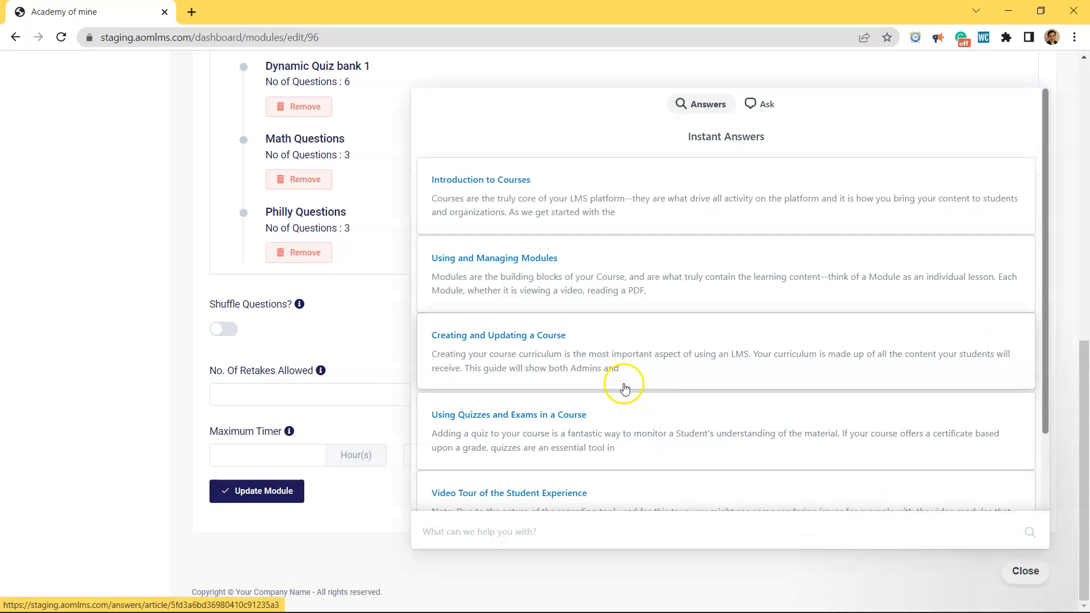
pyautogui.click(614, 429)
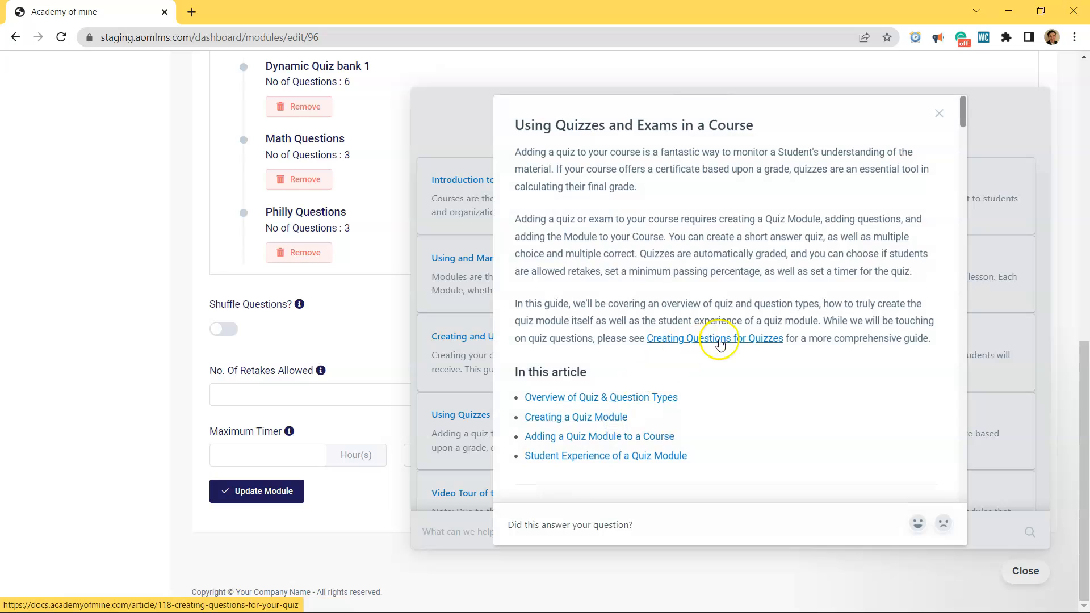
pyautogui.moveTo(963, 114); pyautogui.dragTo(921, 277)
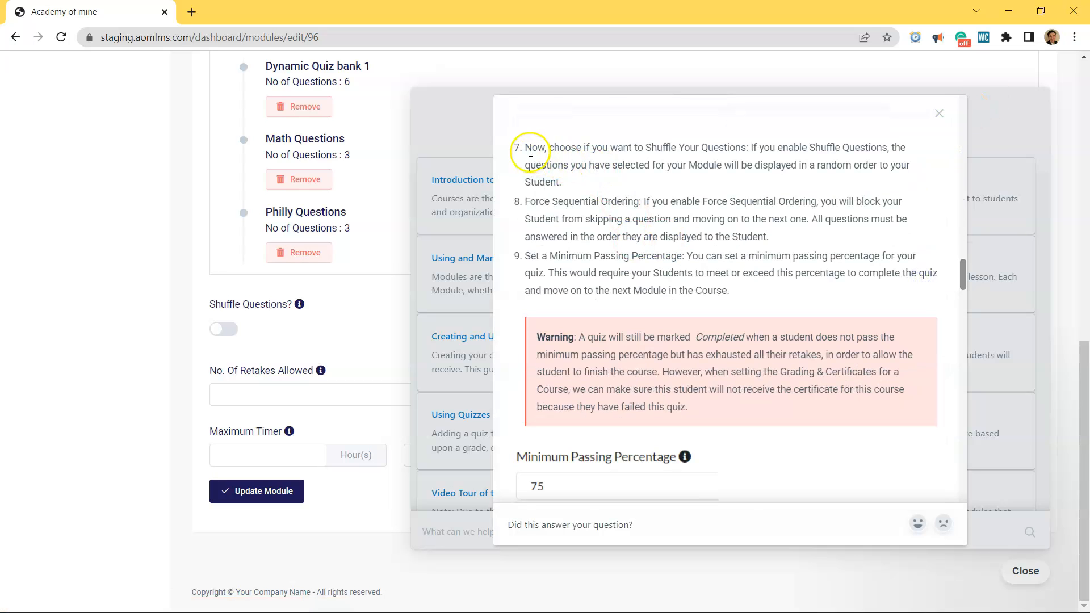
pyautogui.scroll(-1, 551, 152)
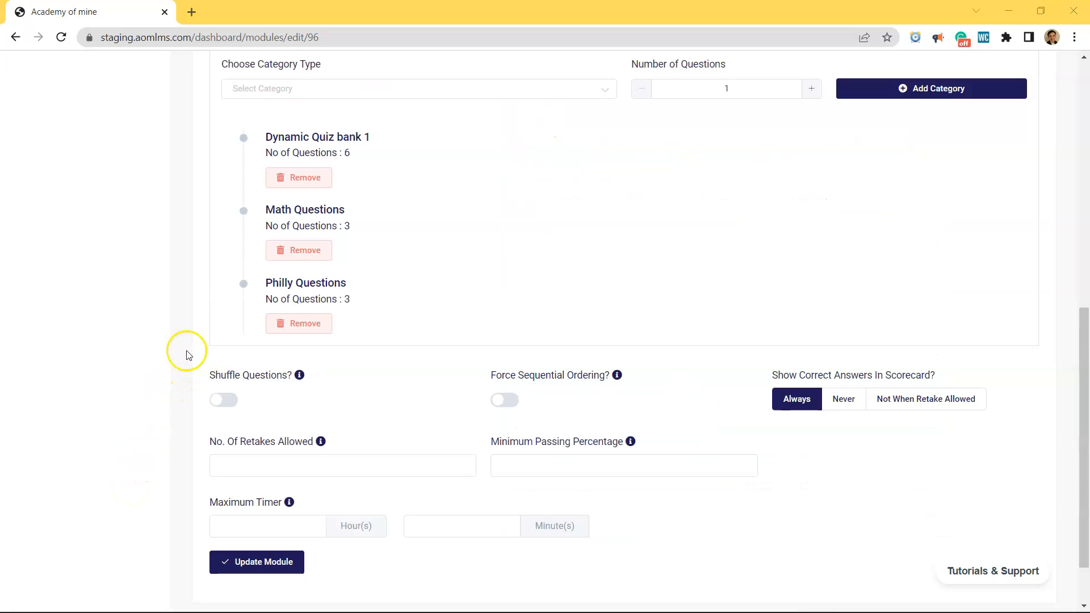
# Save the changes to the dynamic quiz module.
pyautogui.scroll(-2, 189, 361)
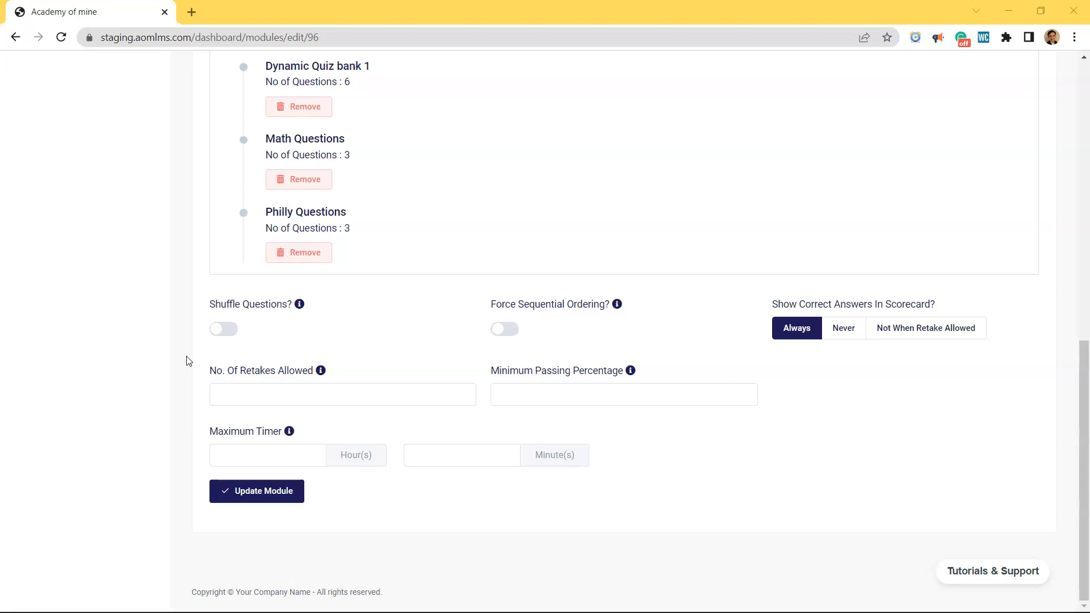
pyautogui.click(256, 498)
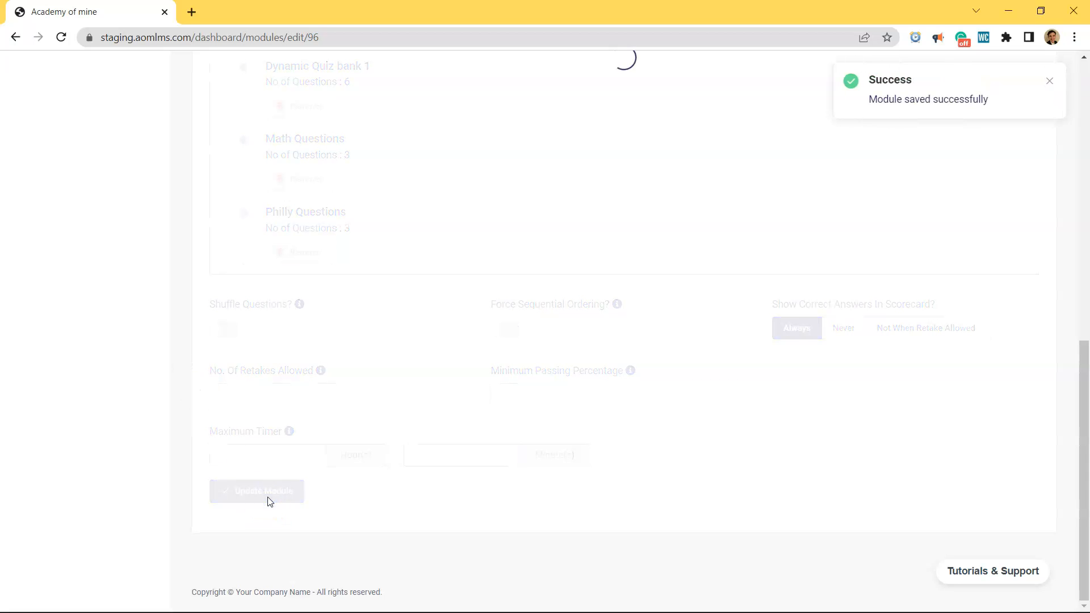